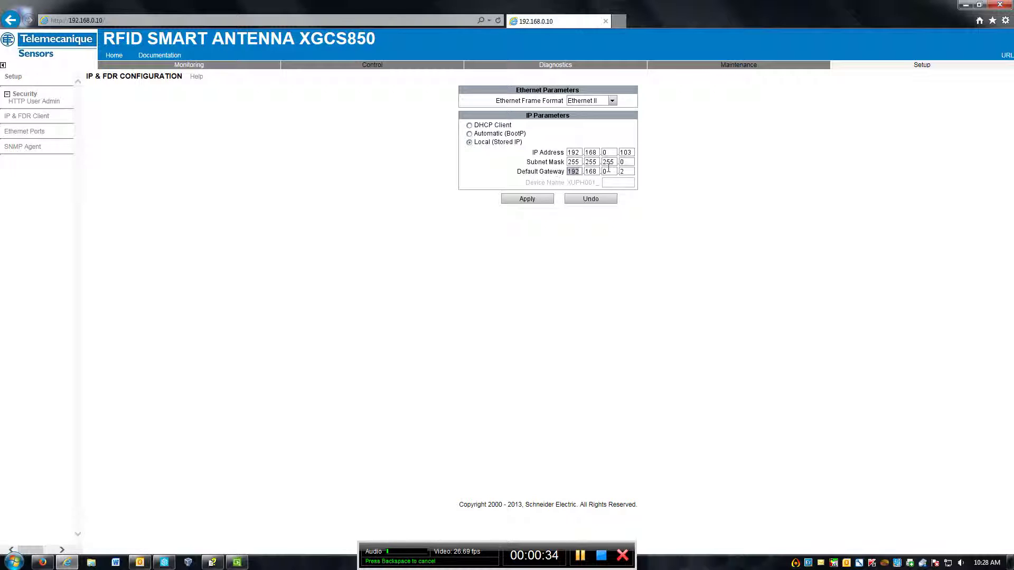
Set the default gateway to 0.0.0.0 and apply the IP parameters
type("0")
key("Tab")
type("0")
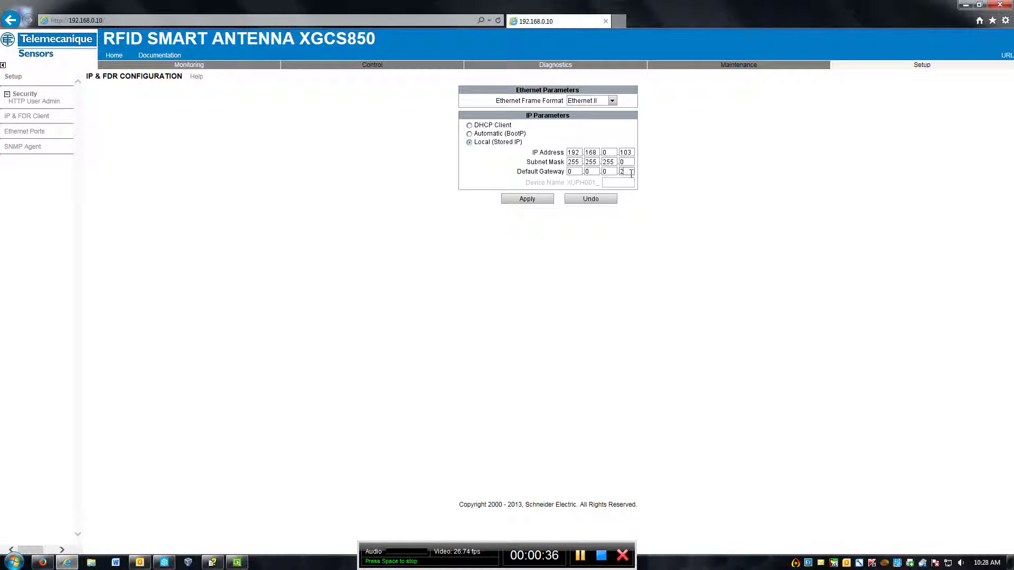
left_click(525, 203)
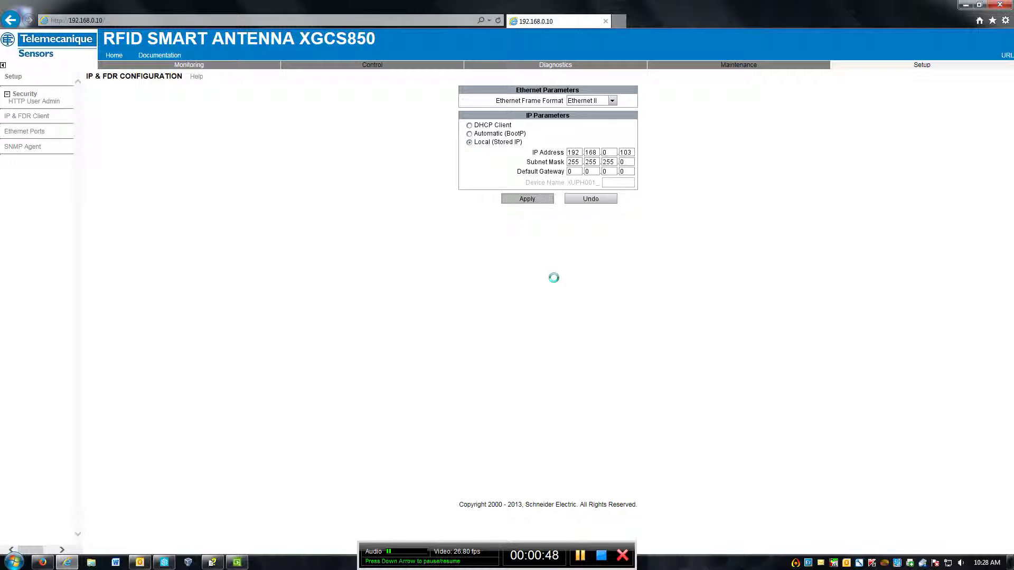
Switch to Unity Pro XL, open the M_NOC0401_2 module's configuration from the DTM Browser and expand the module to its XGCS850C201 device
left_click(966, 6)
left_click(164, 562)
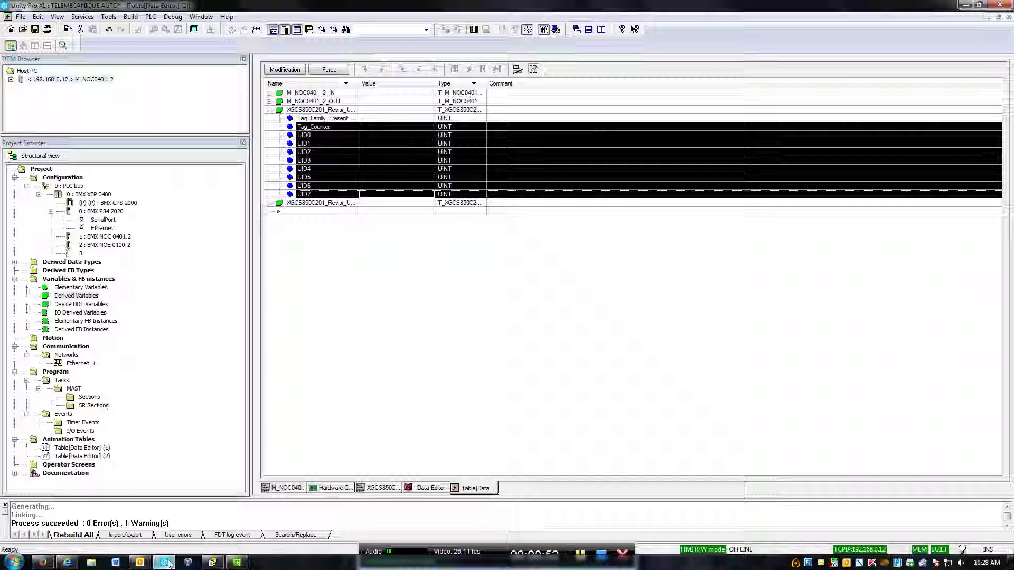
left_click(150, 16)
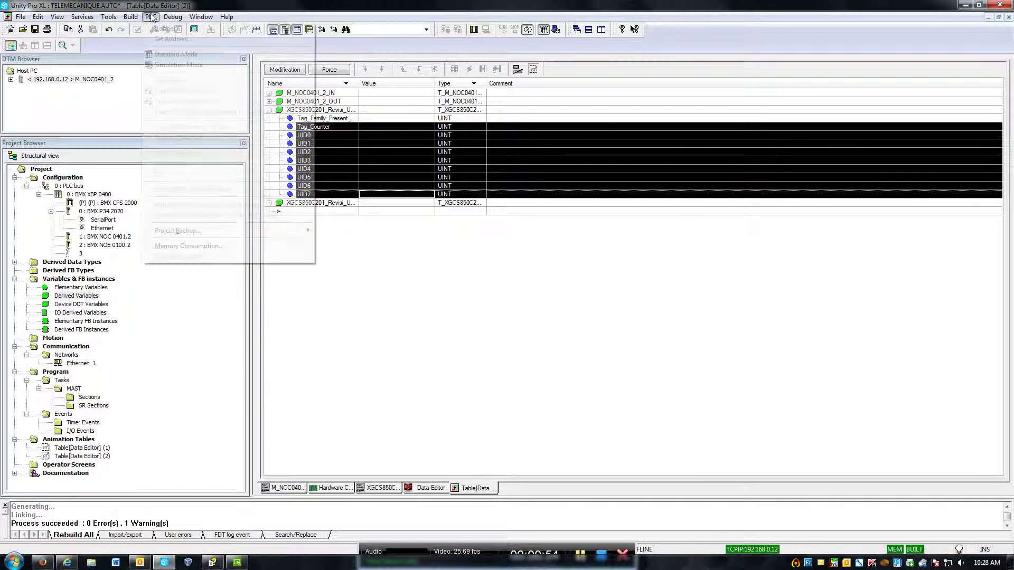
left_click(152, 17)
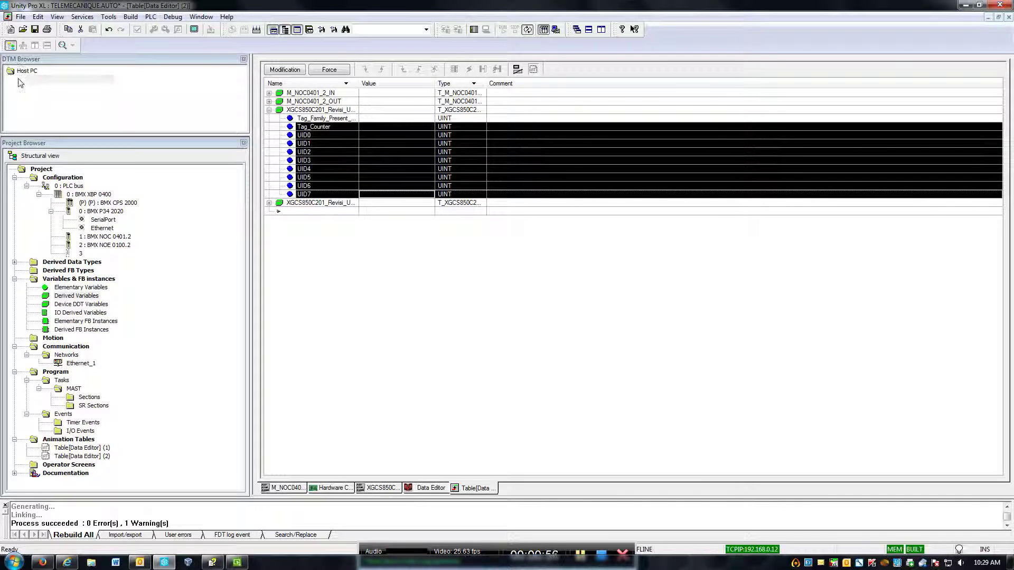
double_click(58, 80)
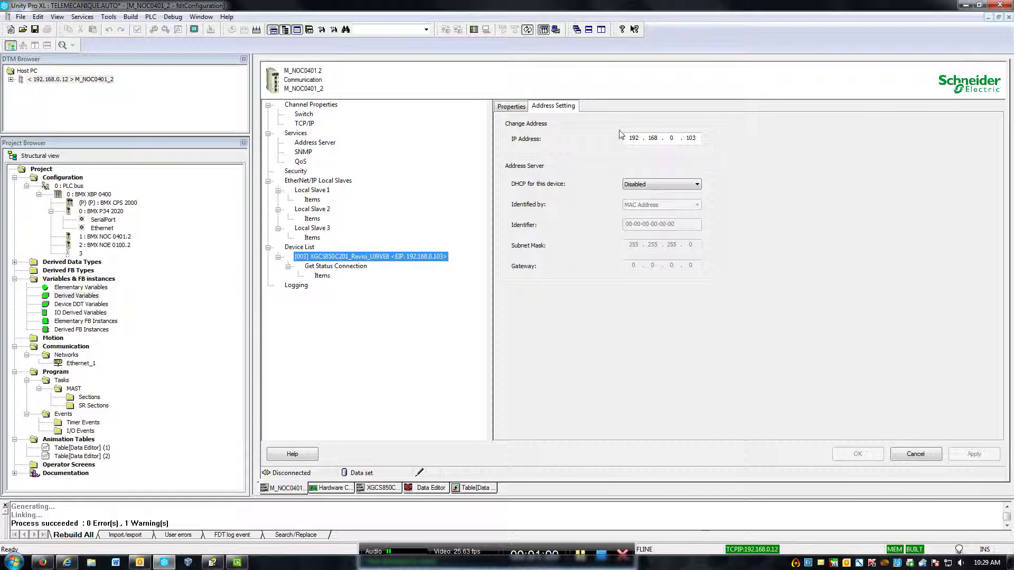
left_click(10, 80)
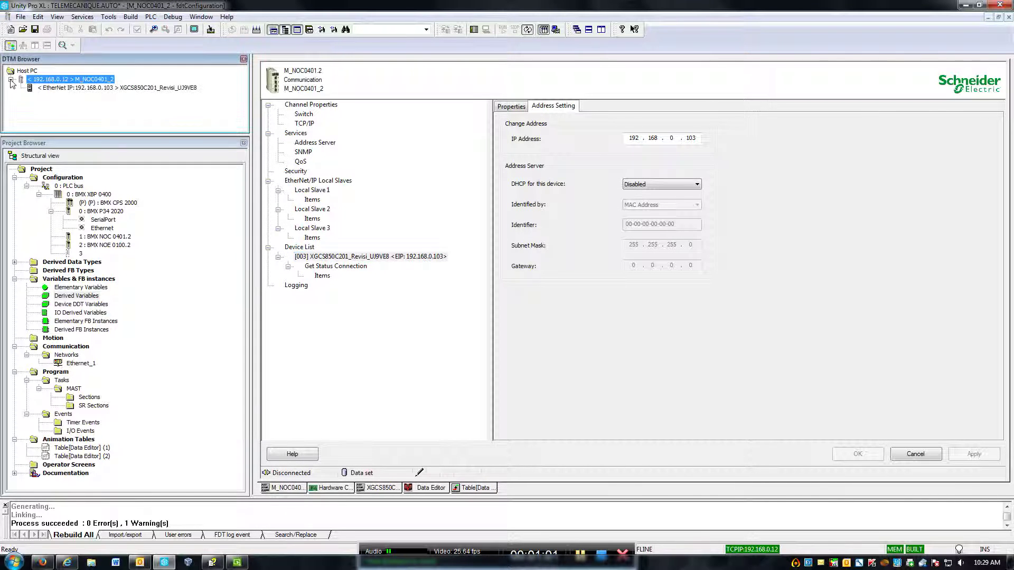
left_click(77, 88)
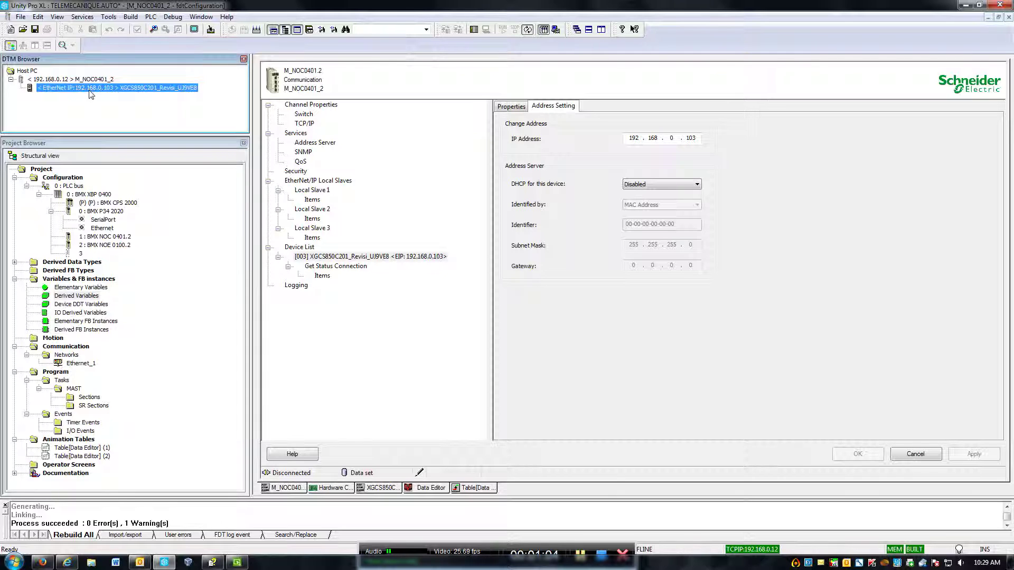
left_click(108, 16)
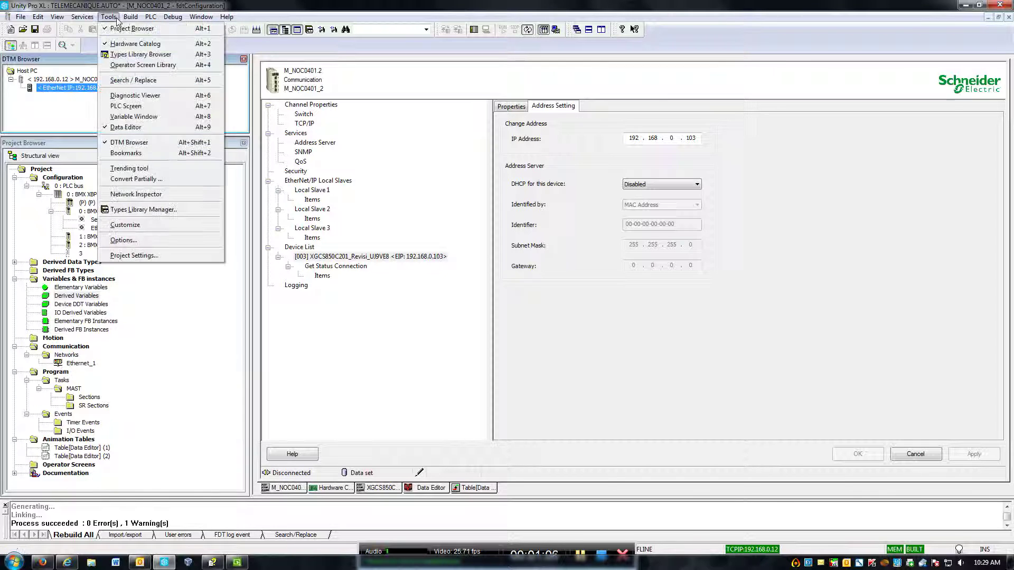
left_click(134, 144)
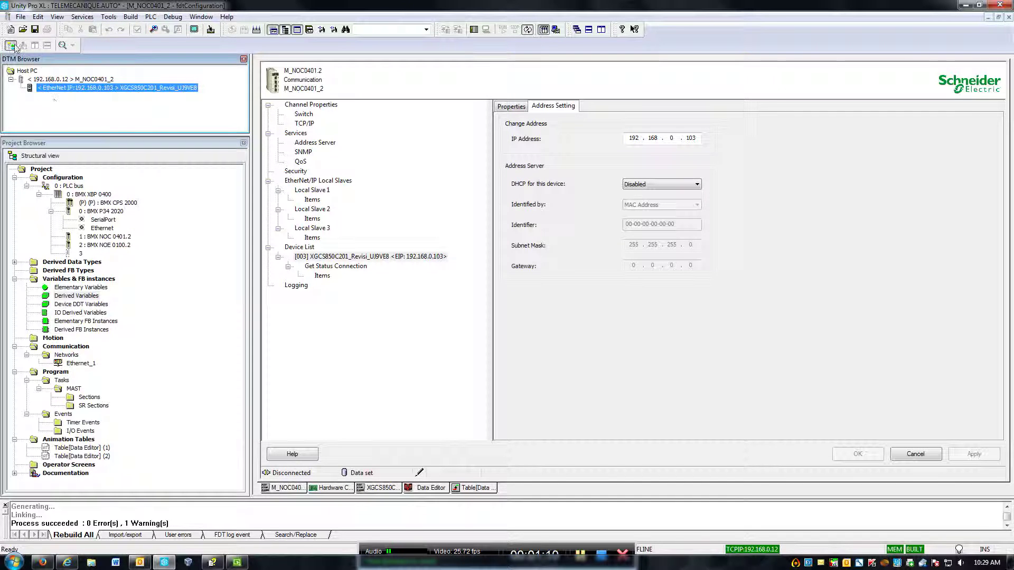
Try to add the OsiSense.eds file from the Desktop to the EDS library through the M_NOC0401_2 module's additional functions
right_click(69, 80)
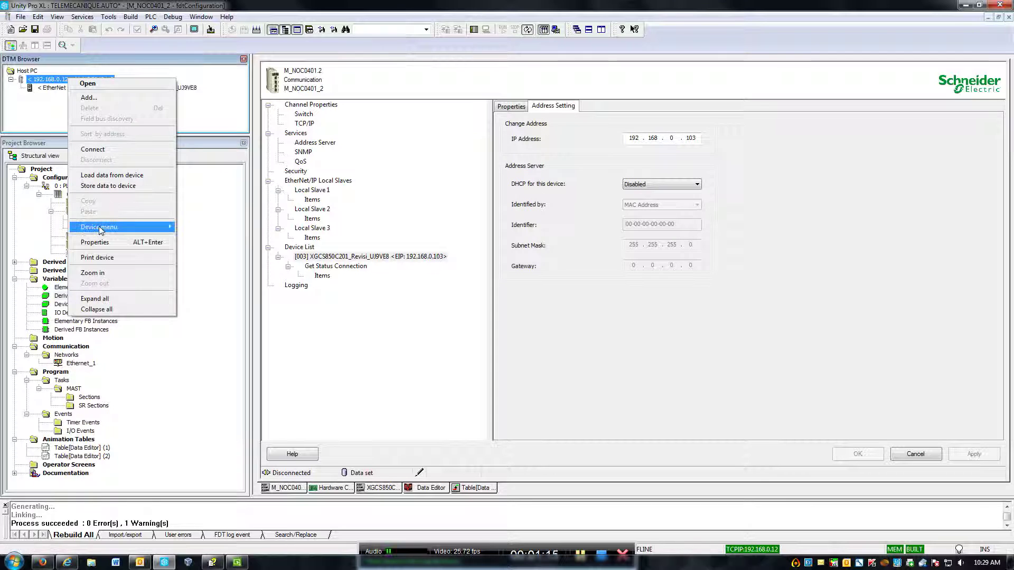
mouse_move(100, 229)
mouse_move(219, 300)
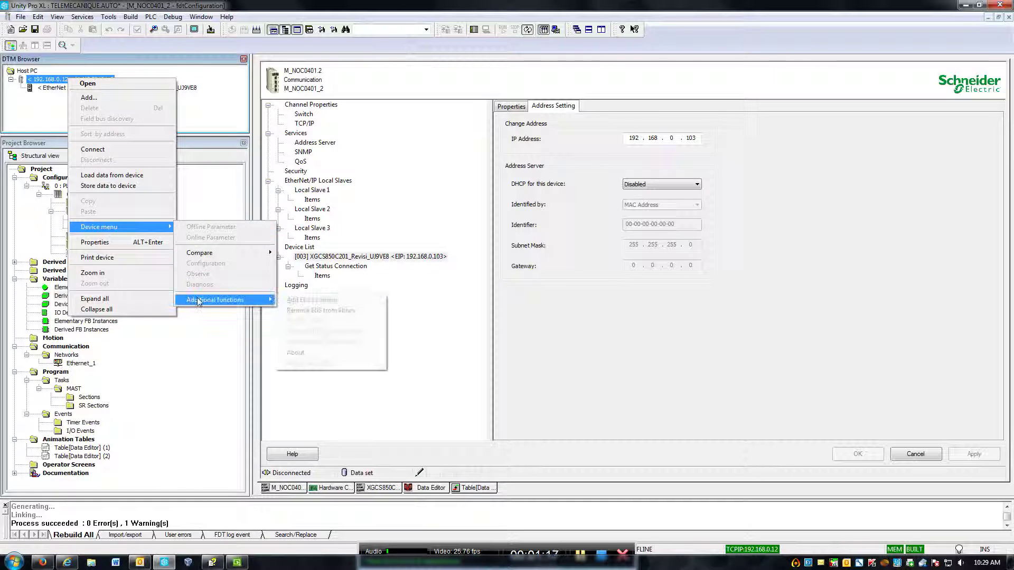
left_click(313, 303)
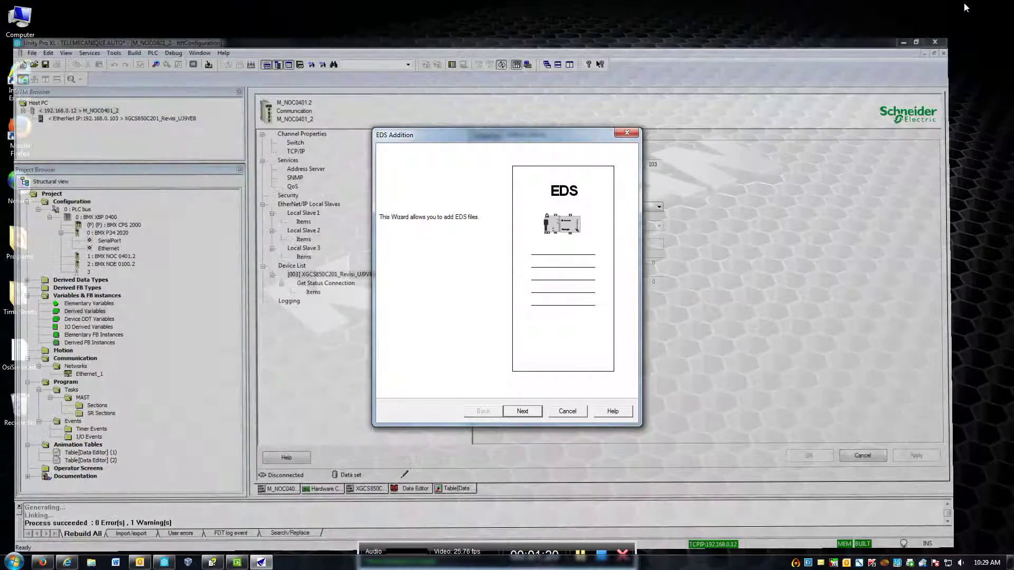
left_click(903, 42)
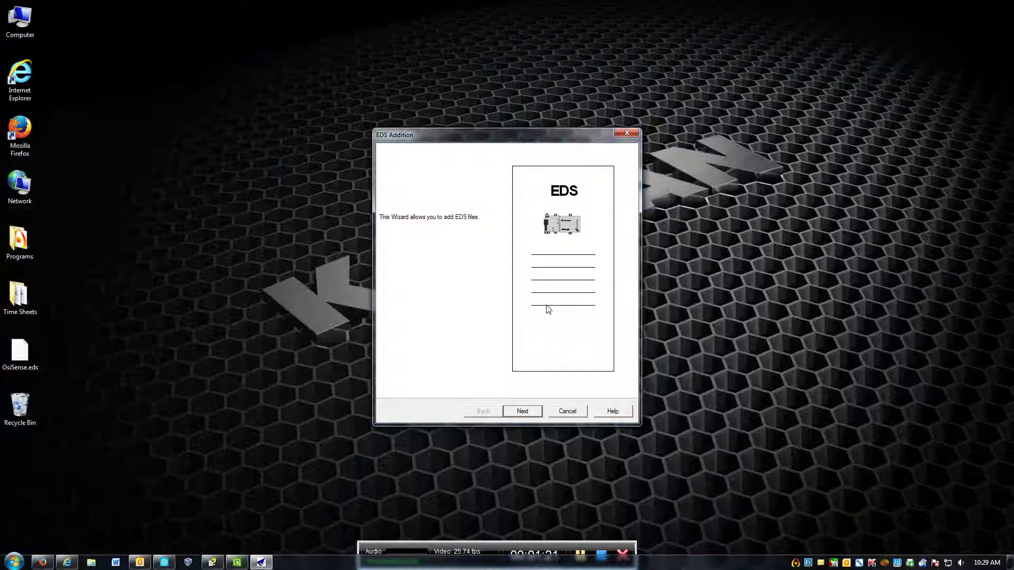
left_click(533, 413)
left_click(590, 250)
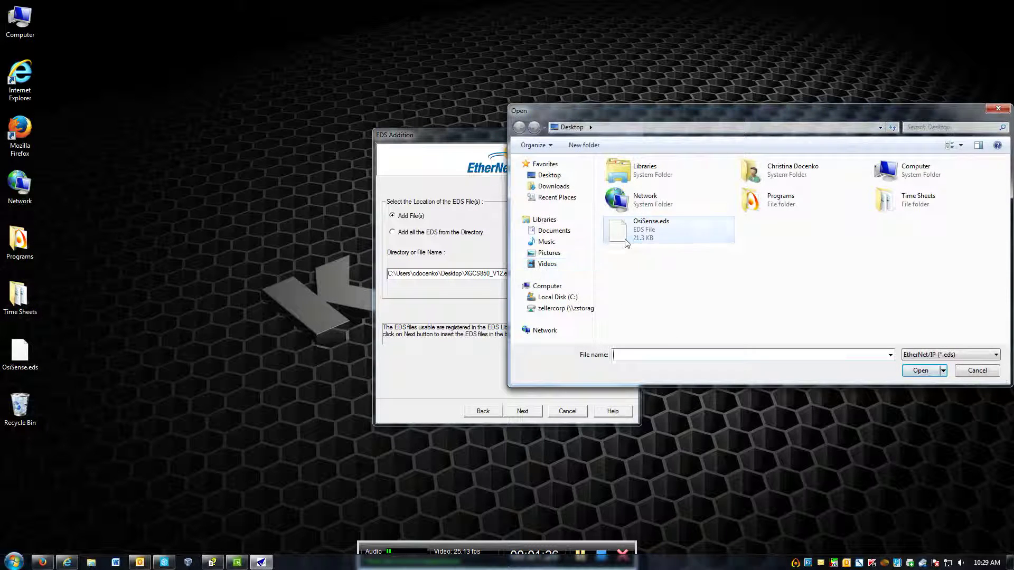
left_click(631, 240)
left_click(920, 371)
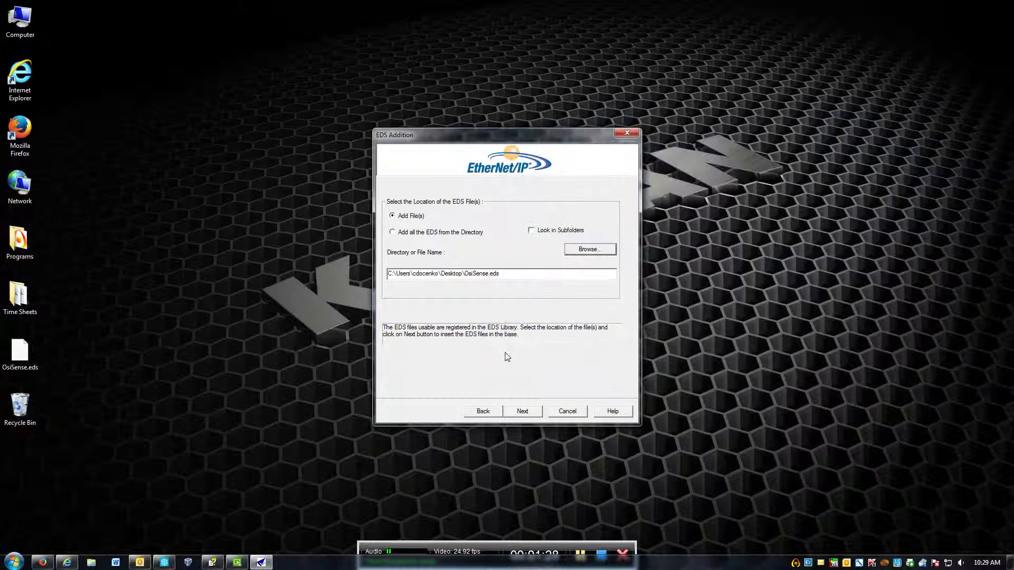
left_click(522, 412)
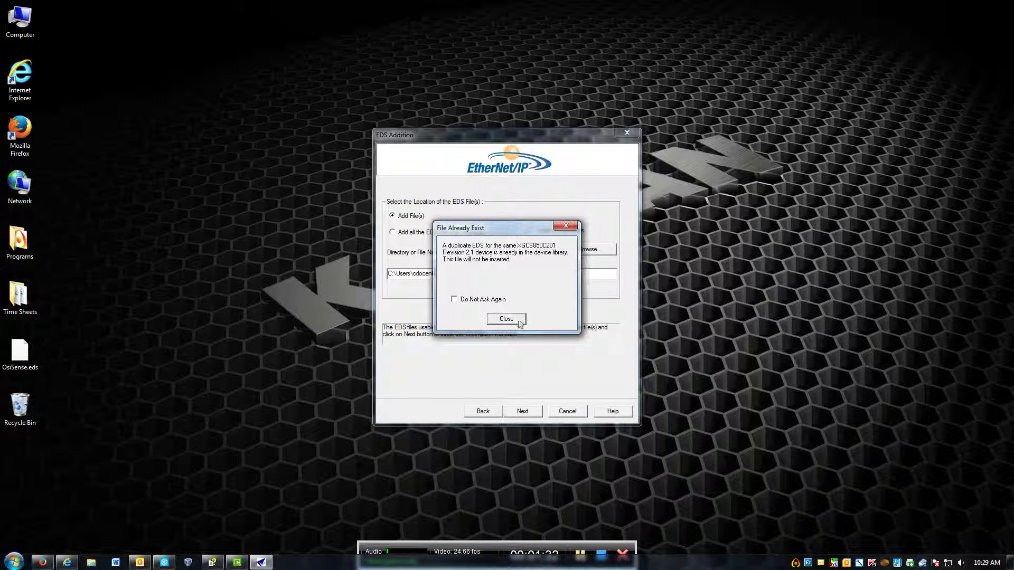
left_click(519, 322)
left_click(626, 133)
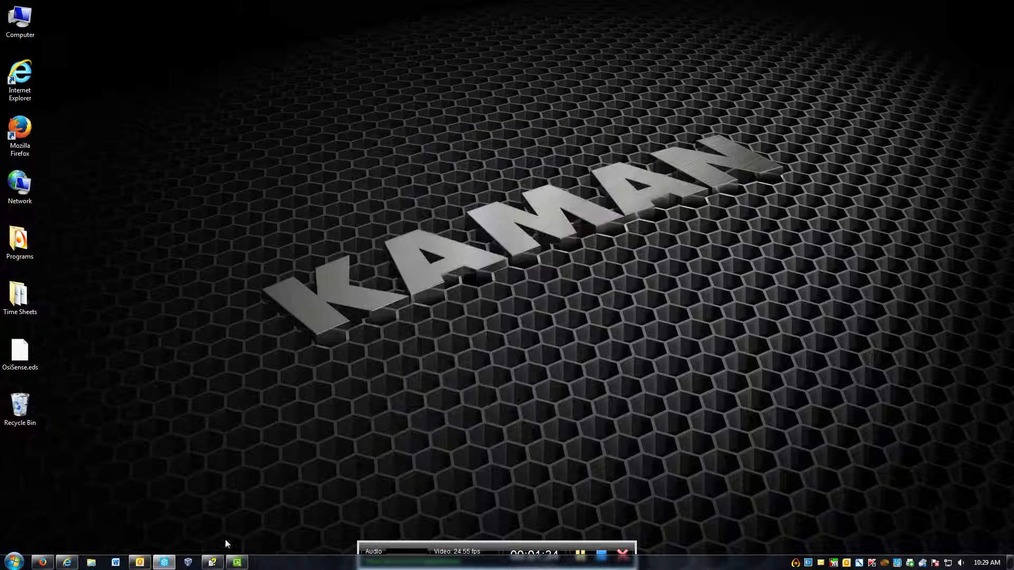
Return to Unity Pro XL, reopen the Hardware Catalog and update the DTM catalog
left_click(164, 562)
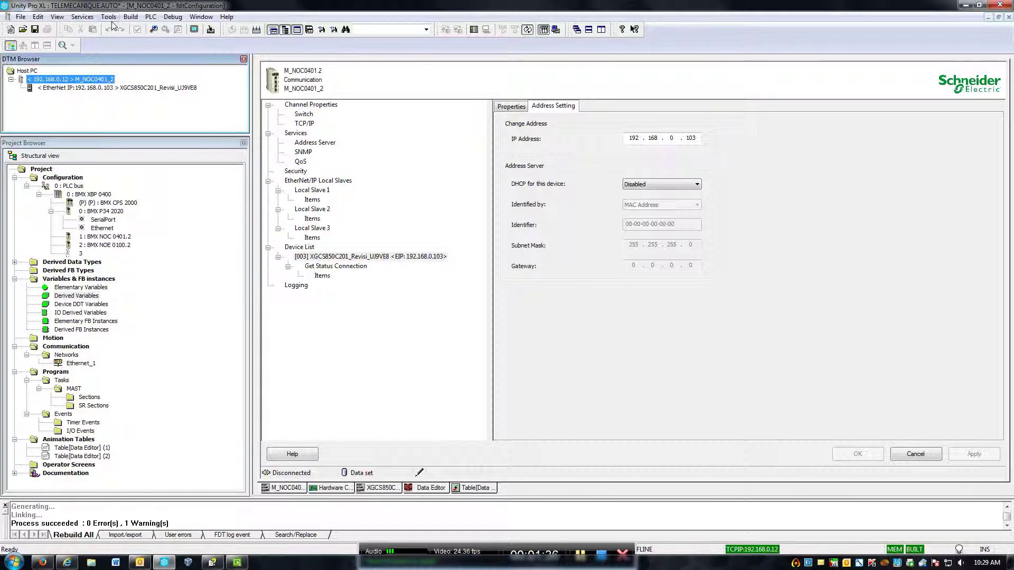
left_click(110, 18)
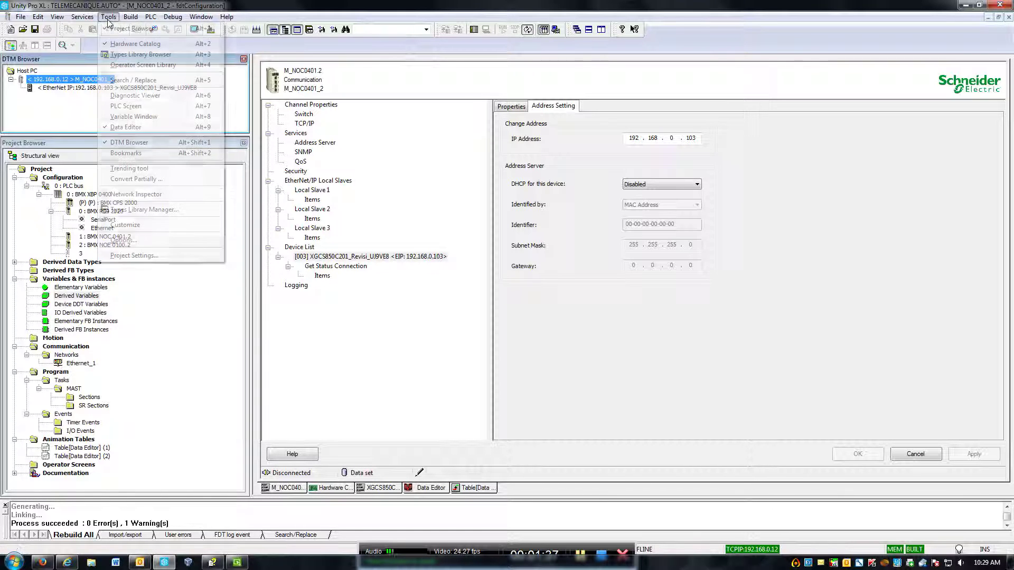
left_click(147, 45)
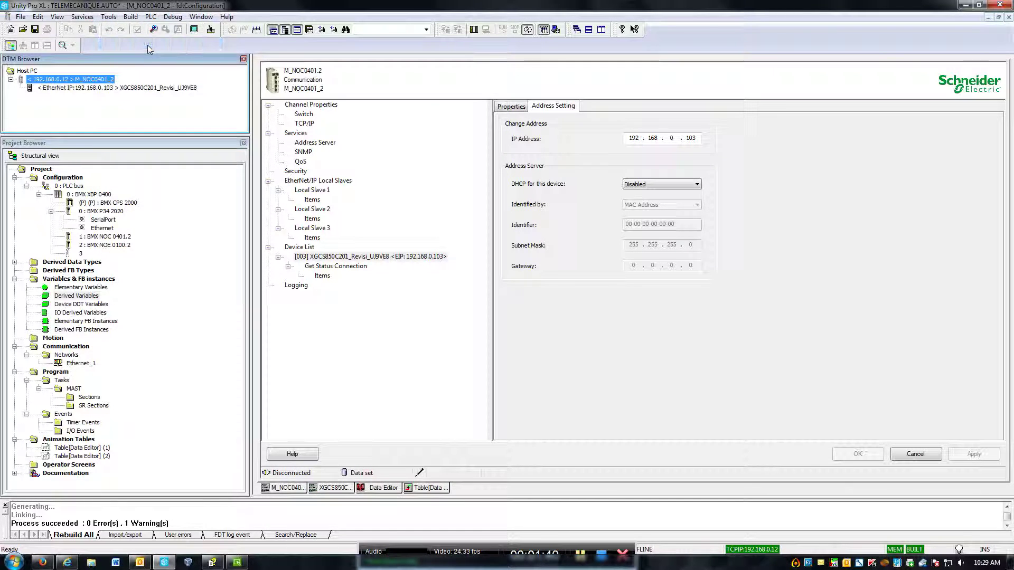
left_click(108, 16)
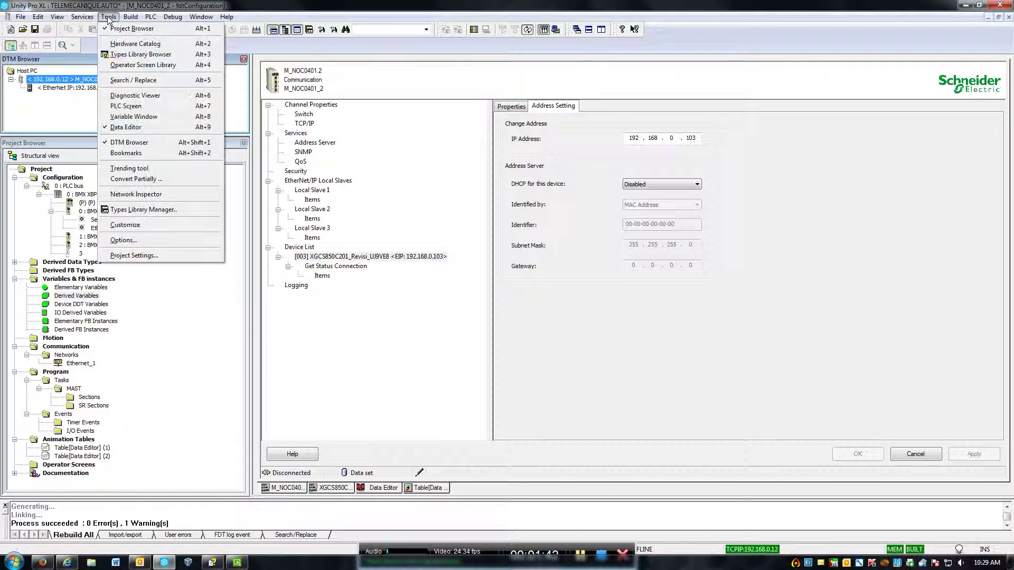
left_click(118, 46)
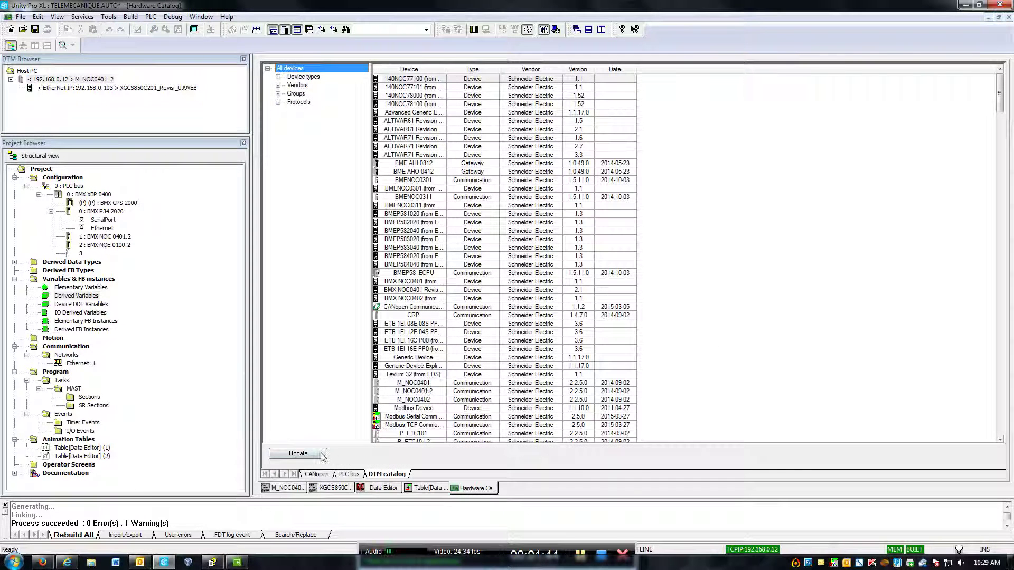
left_click(321, 454)
left_click(556, 305)
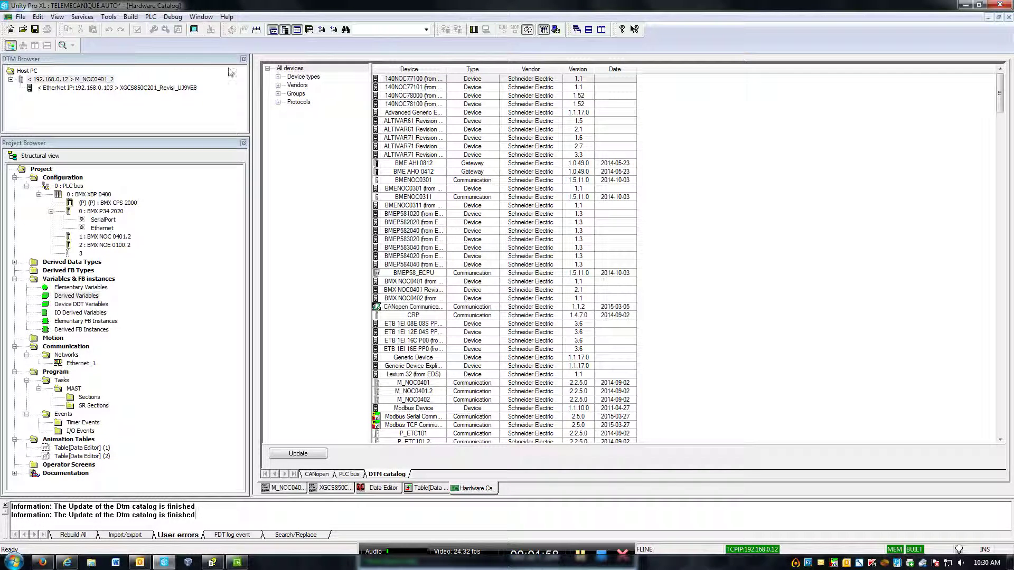
Limit the DTM catalog to the Devices type, widen the Device column and select XGCS850C201 Revision 2.1 (from EDS)
left_click(279, 77)
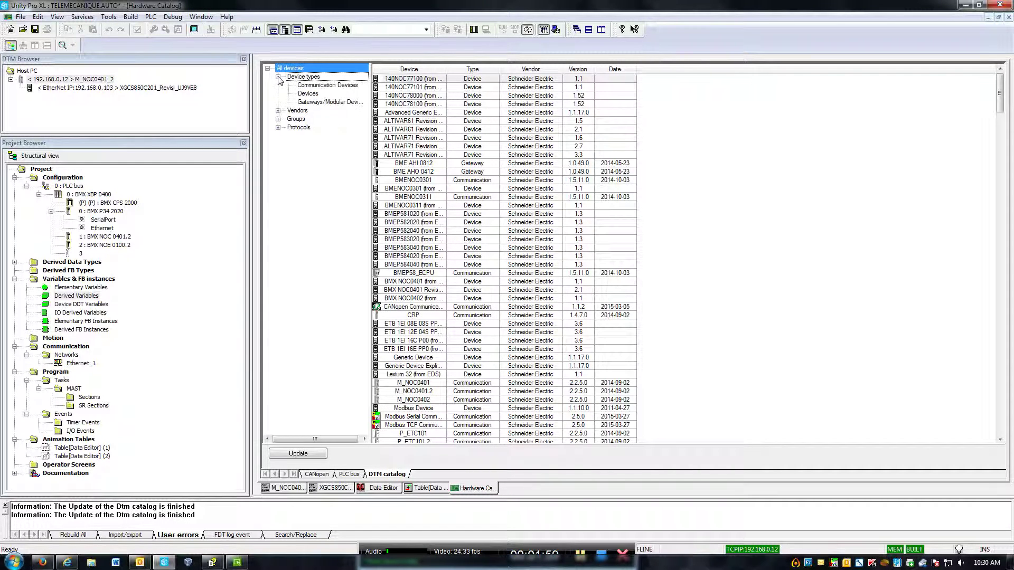
left_click(306, 93)
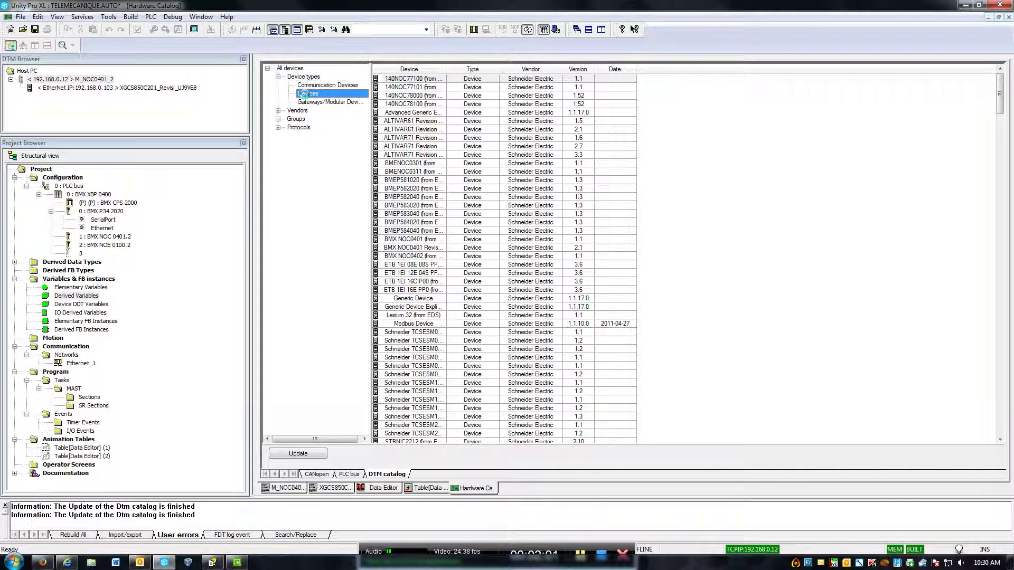
left_click(803, 295)
scroll(803, 297, "down", 2)
scroll(806, 299, "down", 4)
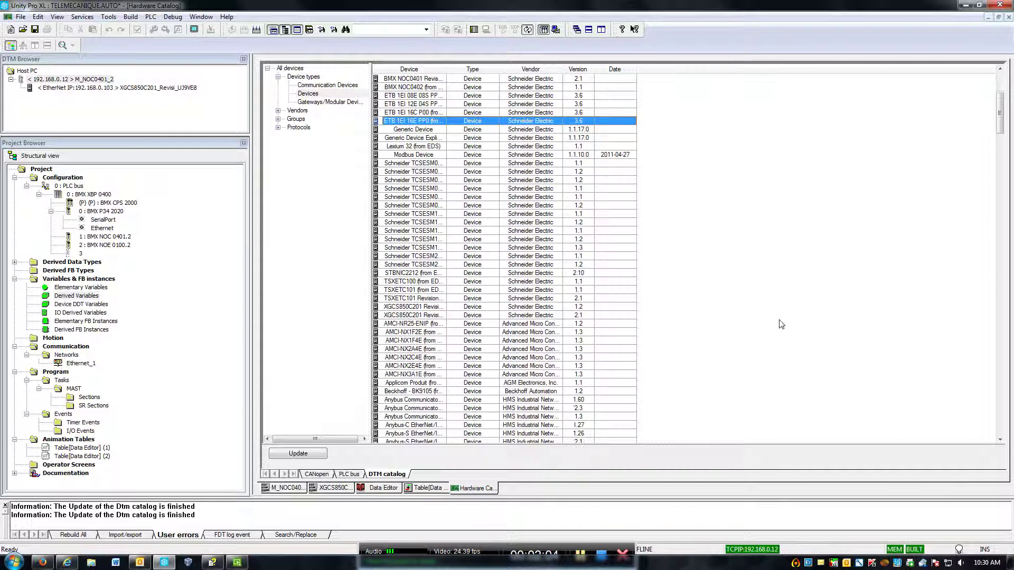
left_click_drag(447, 69, 494, 69)
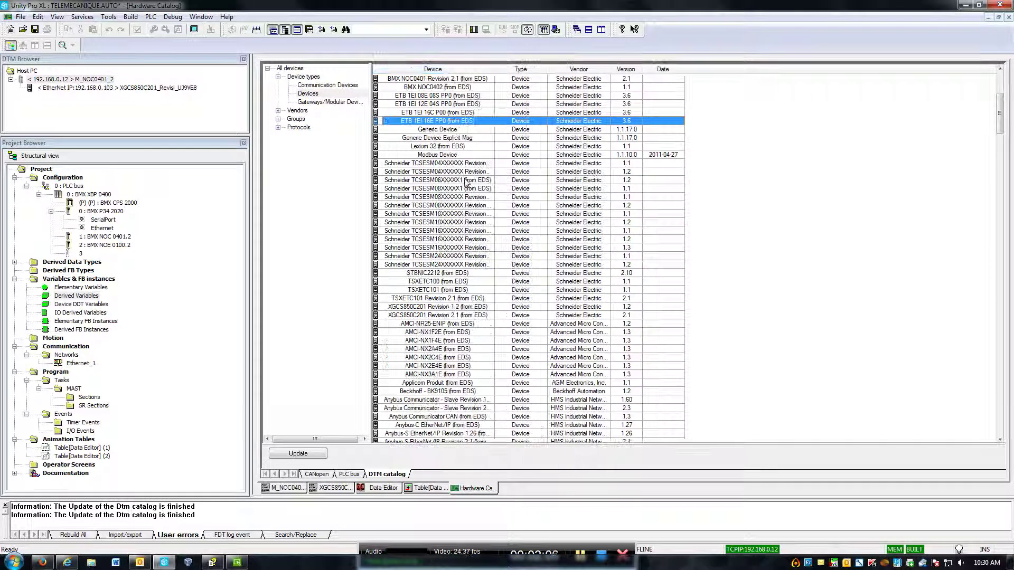
left_click(452, 316)
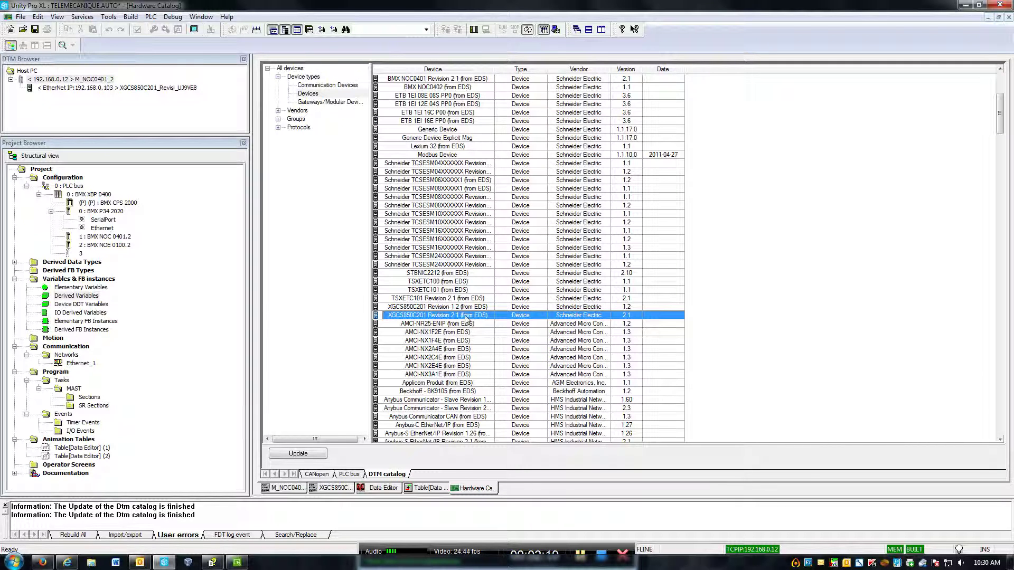
left_click_drag(441, 320, 56, 83)
Open the XGCS850C201 device's configuration and review the configuration settings and identity check of its Get Status Connection
left_click(81, 90)
double_click(82, 88)
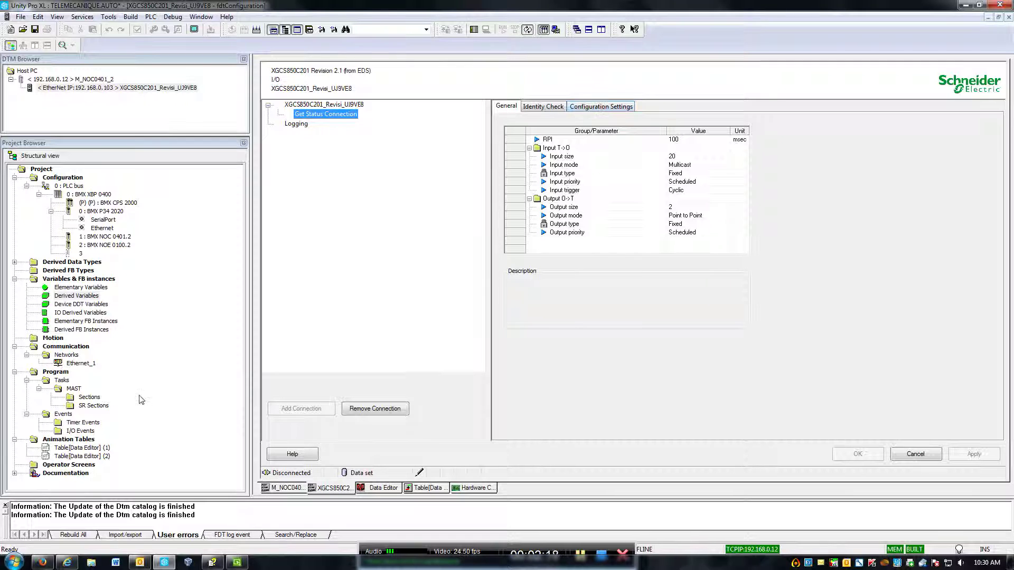
left_click(67, 561)
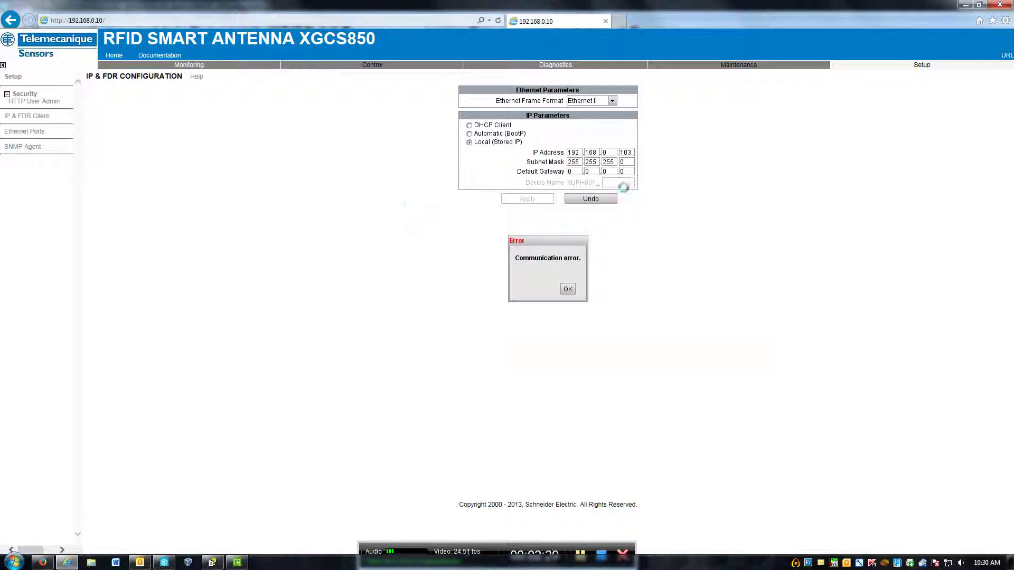
left_click(67, 561)
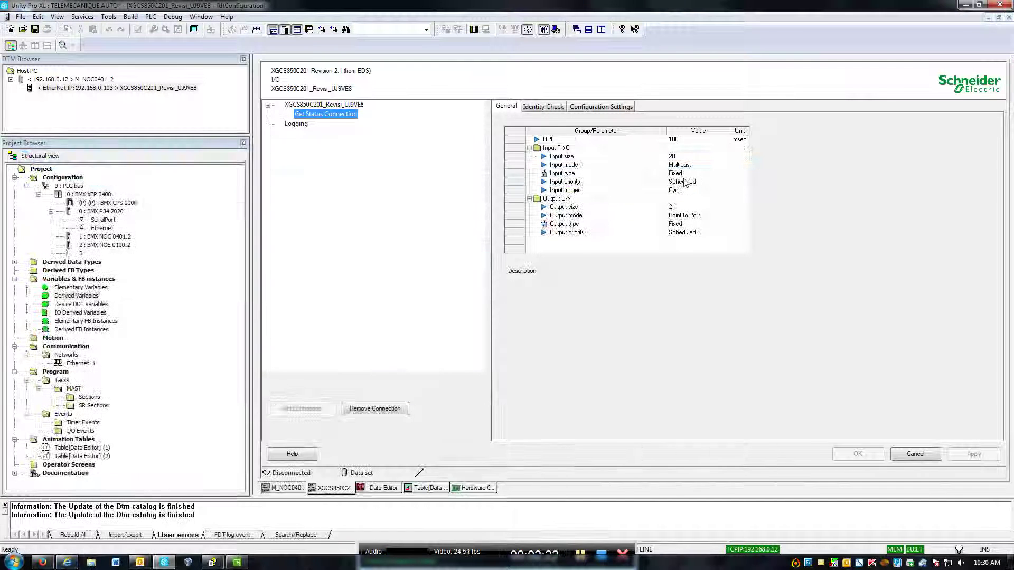
left_click(583, 108)
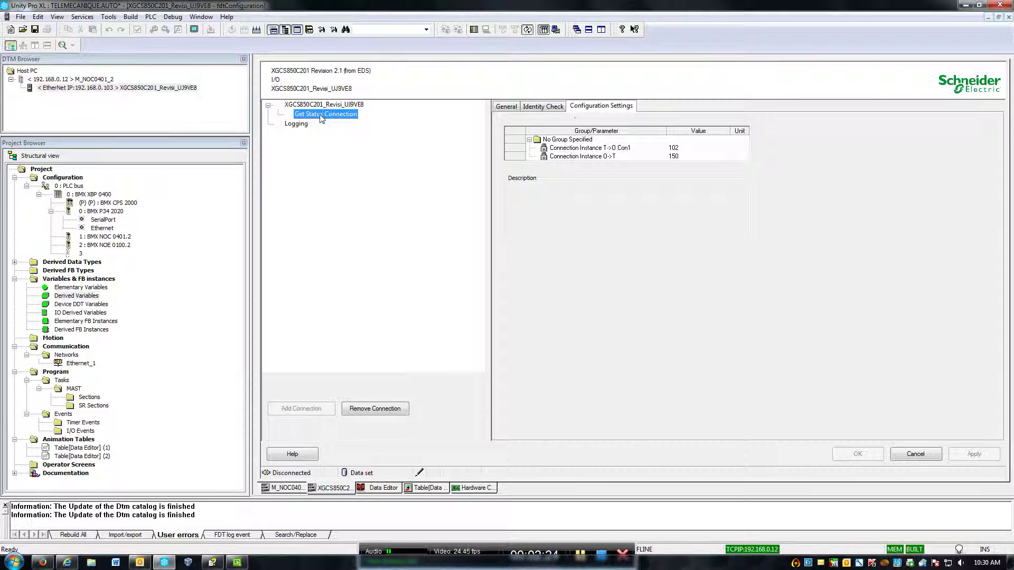
left_click(544, 108)
Reopen the M_NOC0401_2 module's configuration to examine the XGCS850C201 device's address settings
left_click(65, 88)
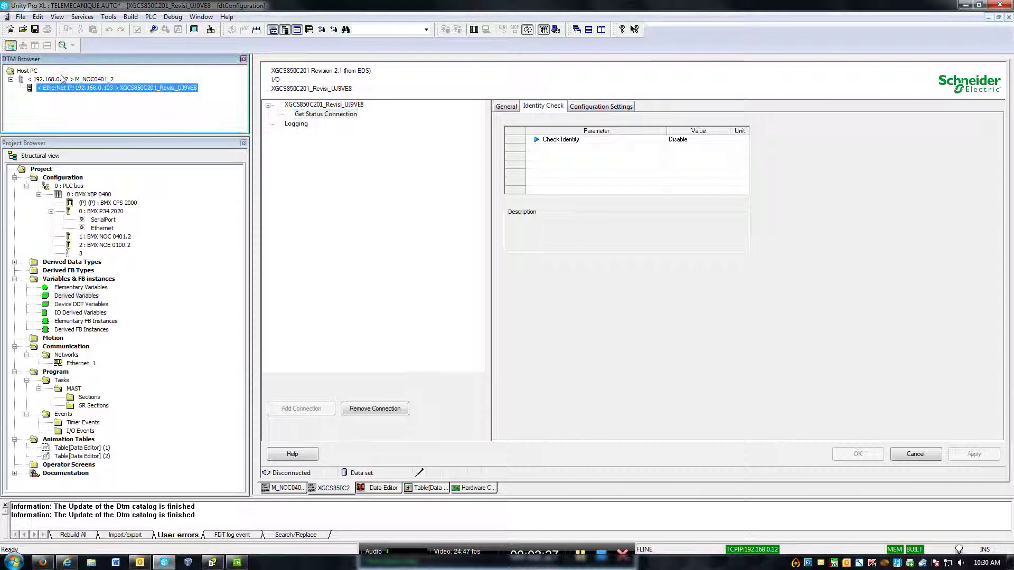
double_click(63, 80)
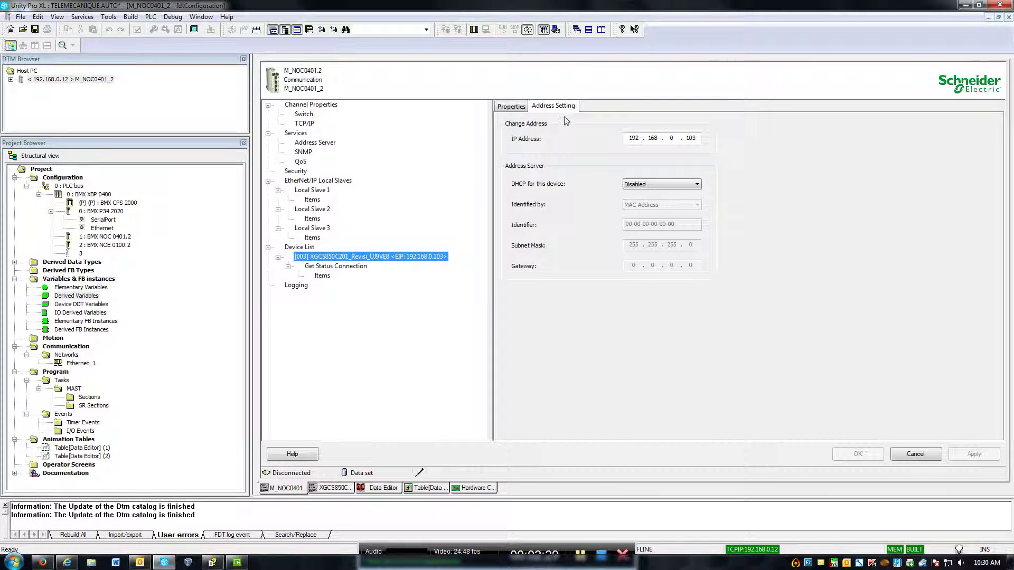
Rebuild the entire PLC project and confirm the rebuild
left_click(368, 258)
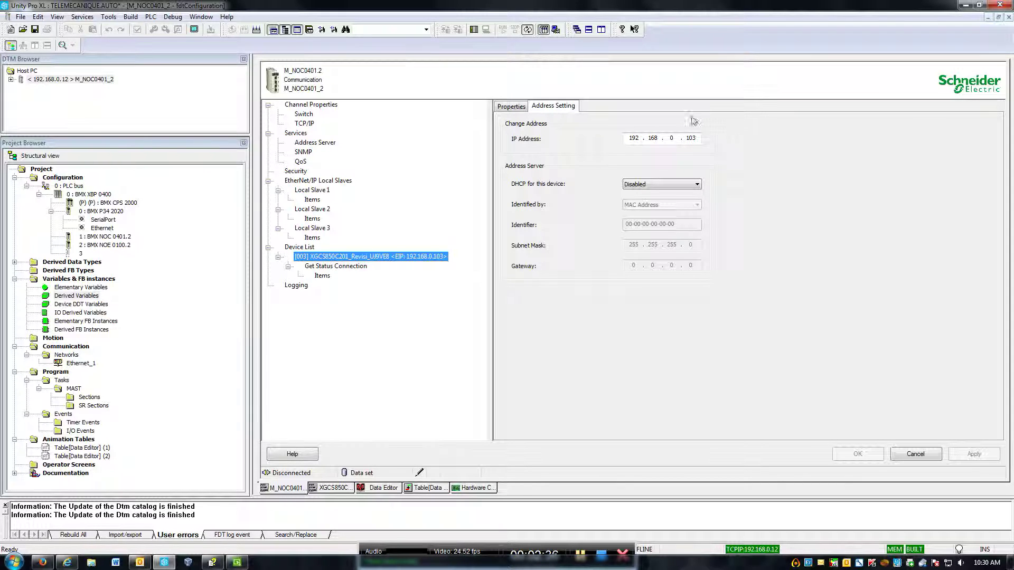
left_click(150, 16)
left_click(149, 18)
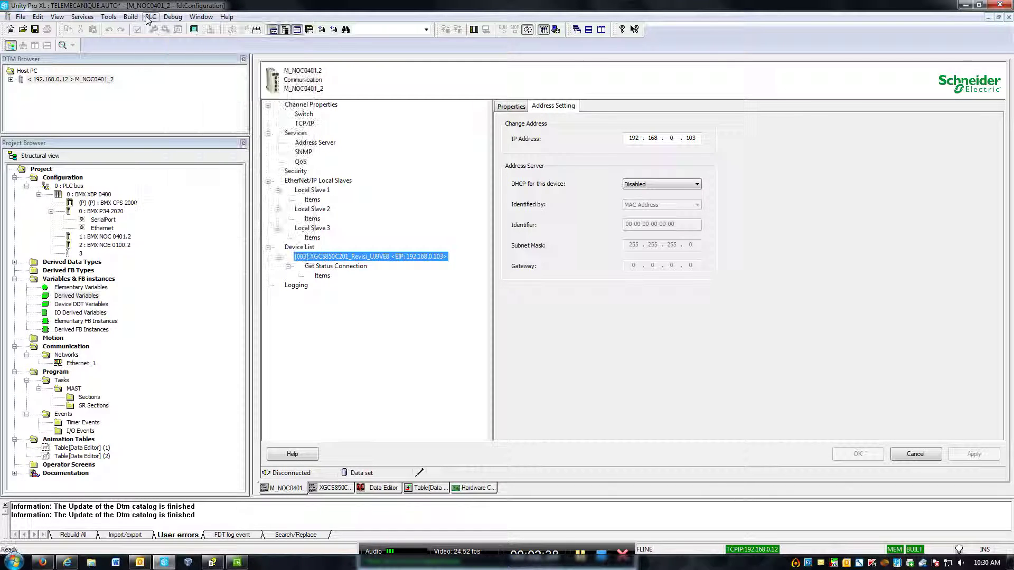
left_click(131, 17)
left_click(158, 65)
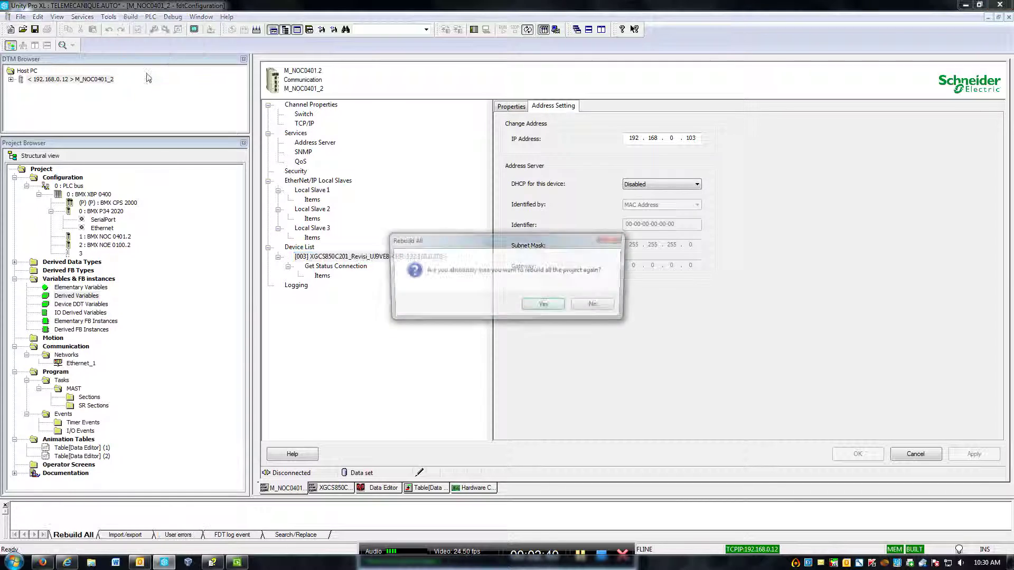
left_click(535, 307)
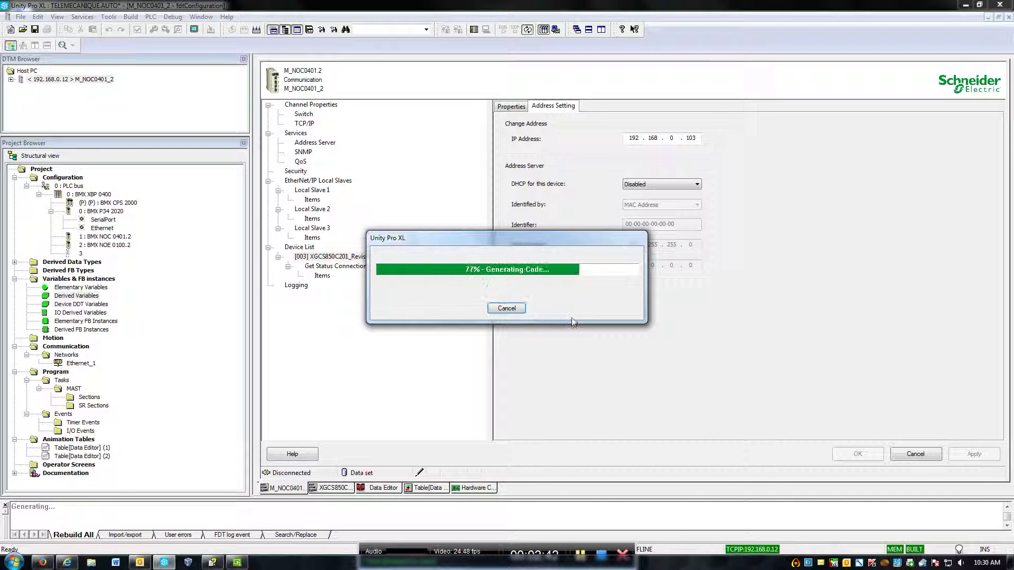
Test the connection to the PLC at 192.168.0.12 over TCPIP and accept the address settings
left_click(150, 17)
left_click(167, 44)
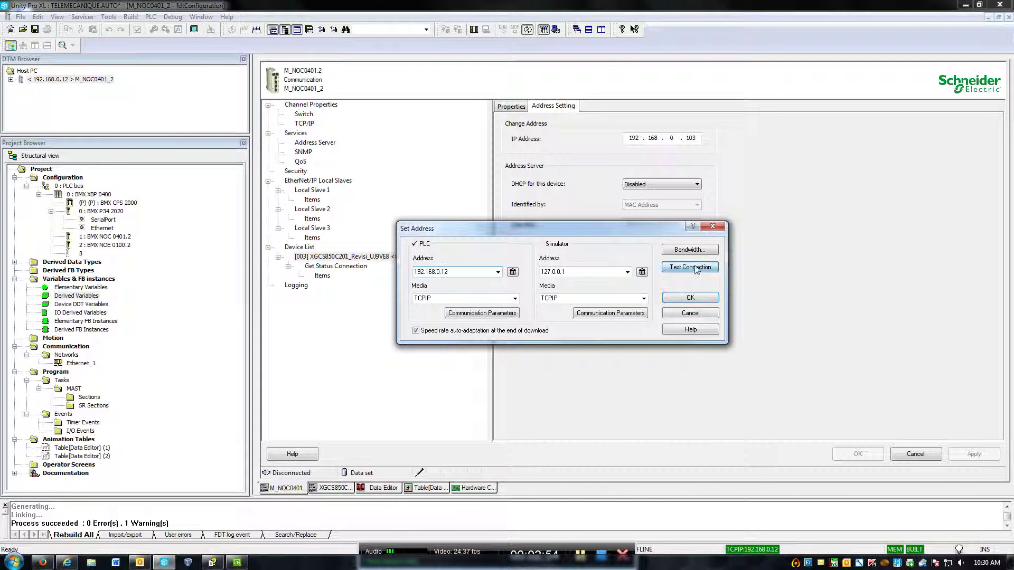
left_click(677, 268)
left_click(640, 311)
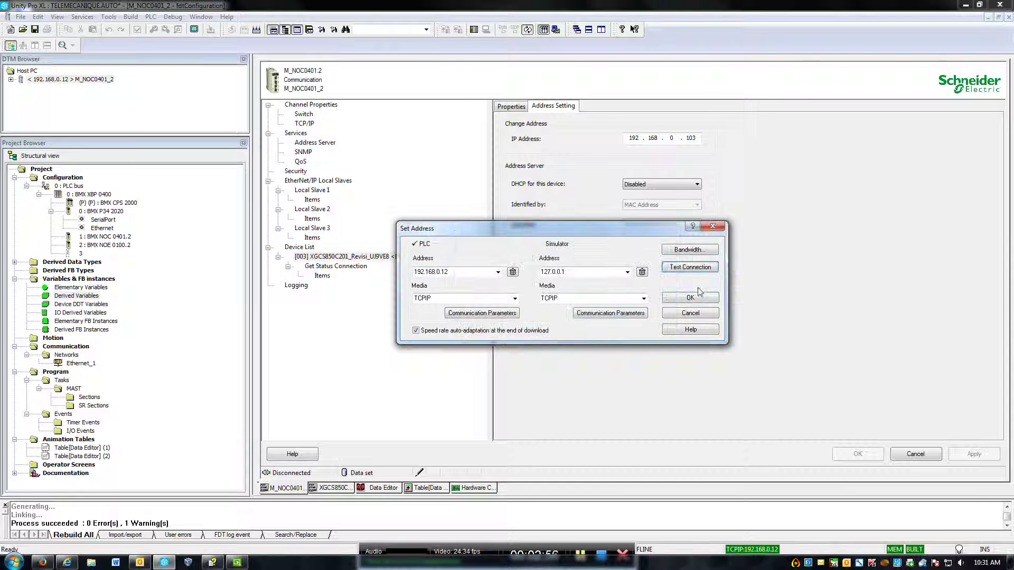
left_click(690, 297)
Connect to the PLC and transfer the rebuilt project to it, stopping the running project first and returning the PLC to Run
left_click(150, 16)
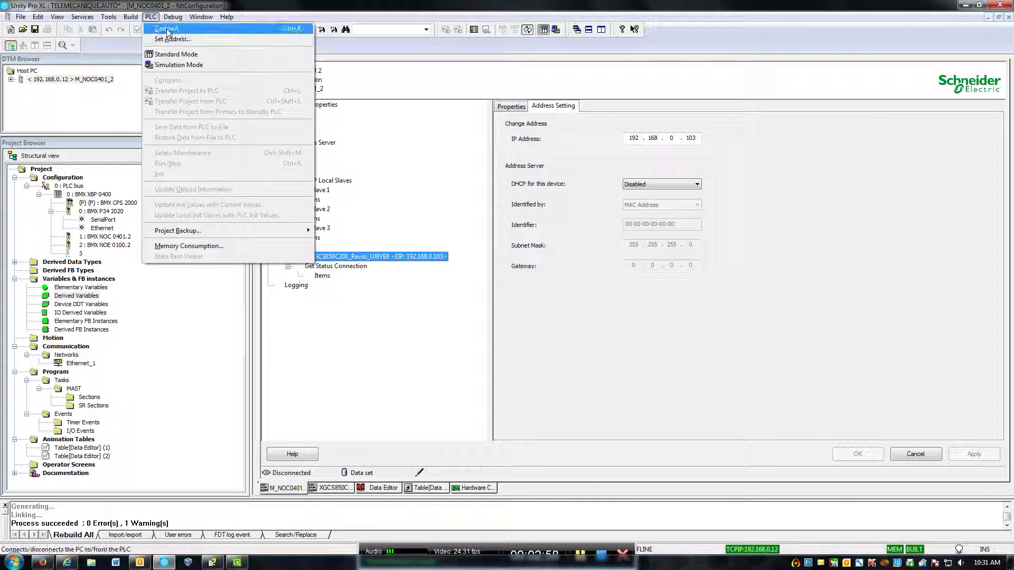
left_click(160, 28)
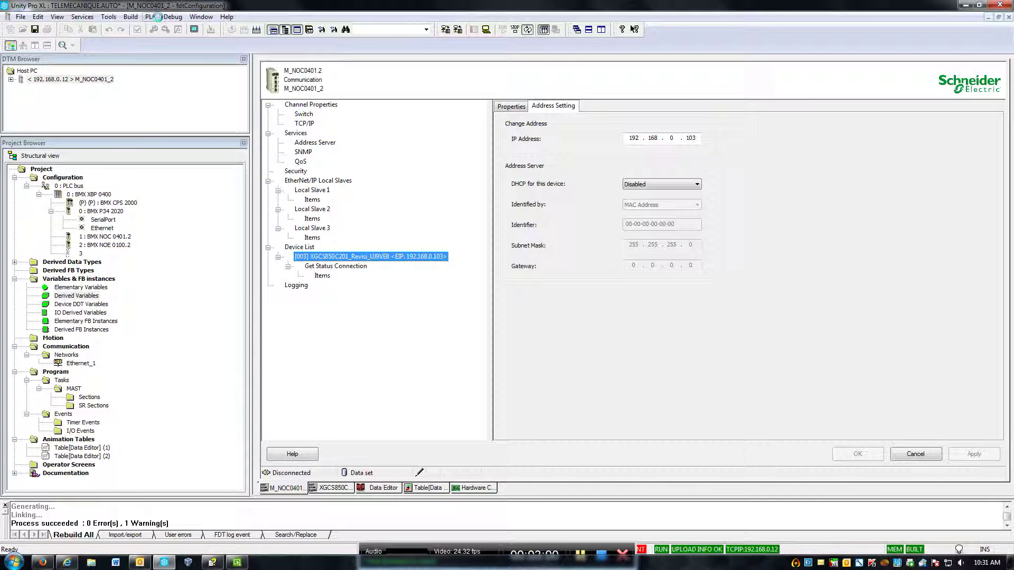
left_click(156, 17)
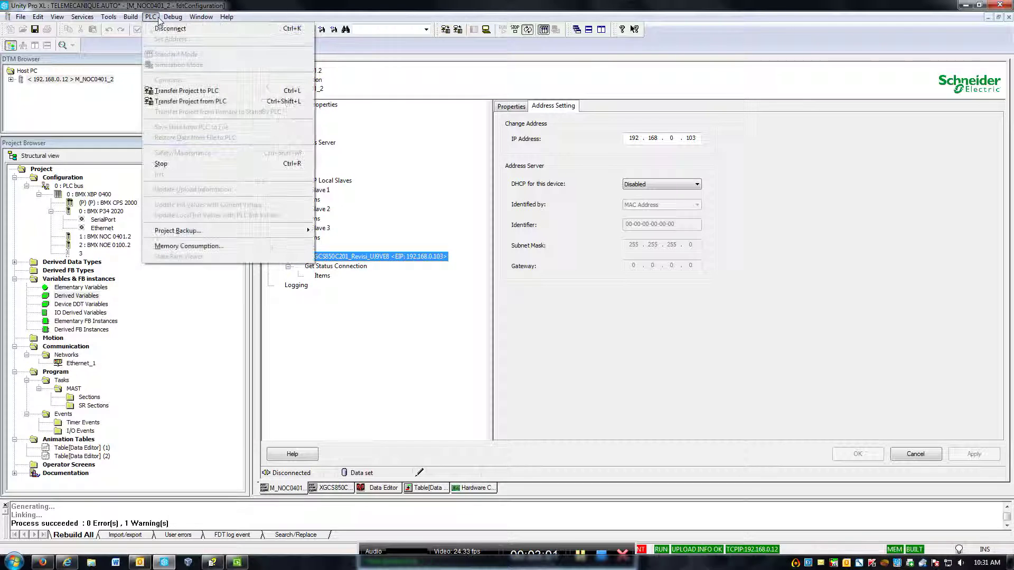
left_click(171, 93)
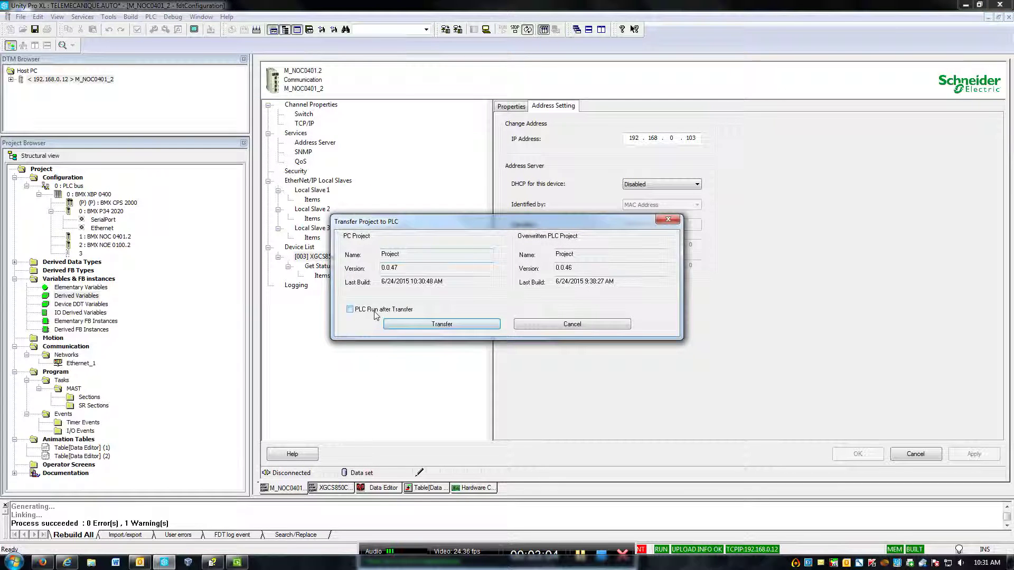
left_click(407, 324)
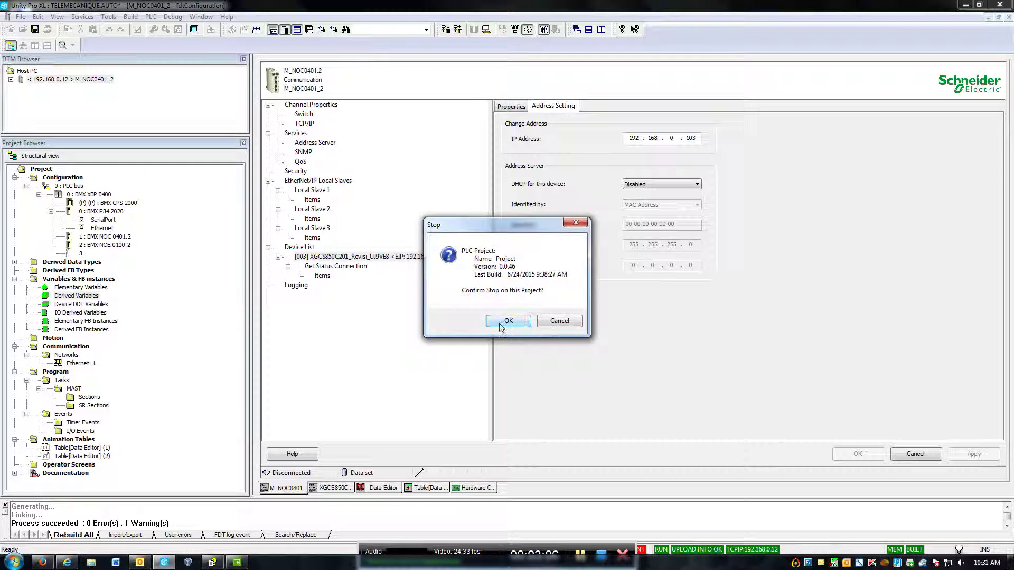
left_click(502, 323)
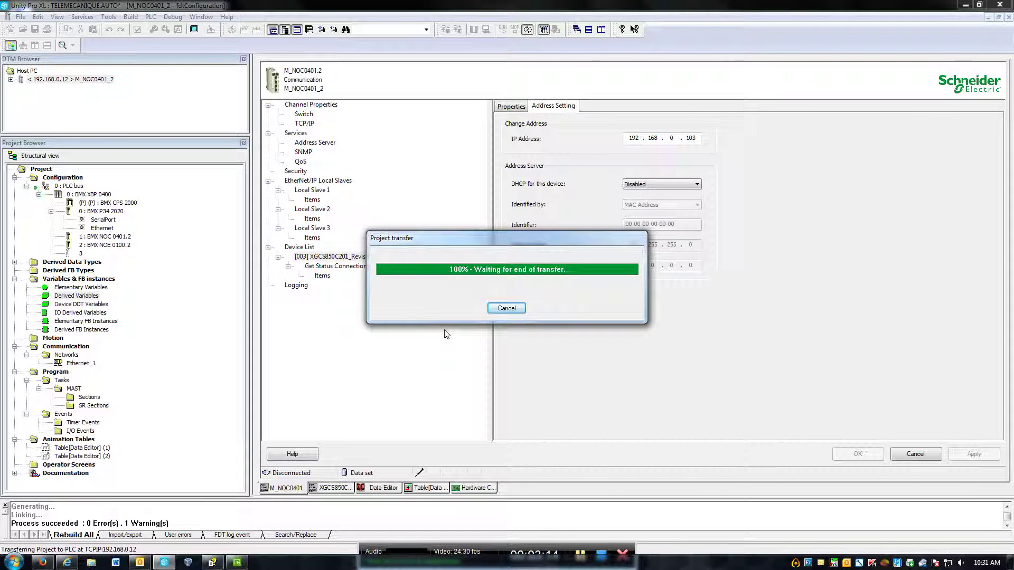
left_click(520, 318)
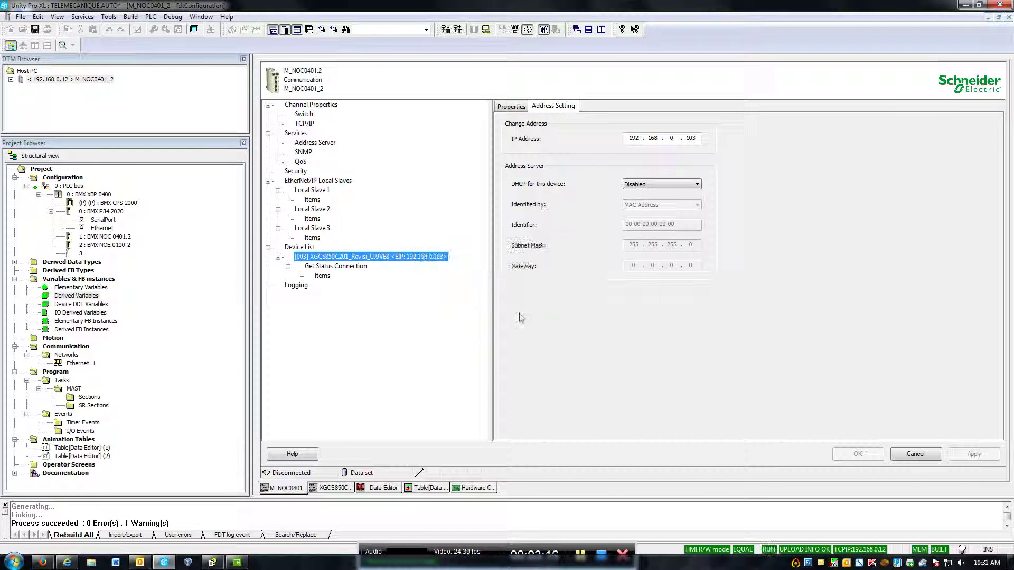
Create a new animation table from all four derived variables of the M_NOC0401_2 module and the XGCS850C201 device
double_click(75, 297)
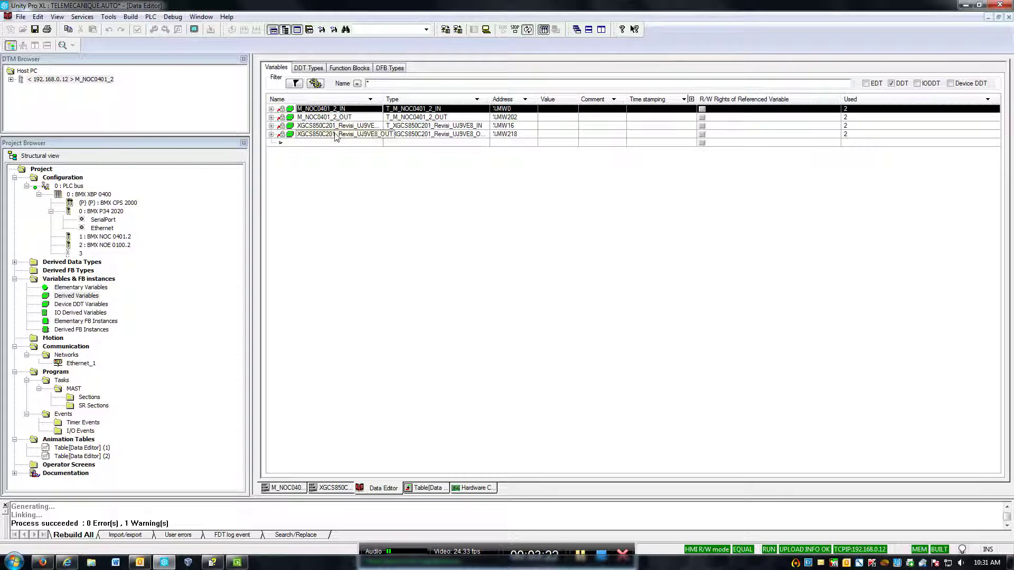
left_click(335, 136, "shift")
right_click(335, 136)
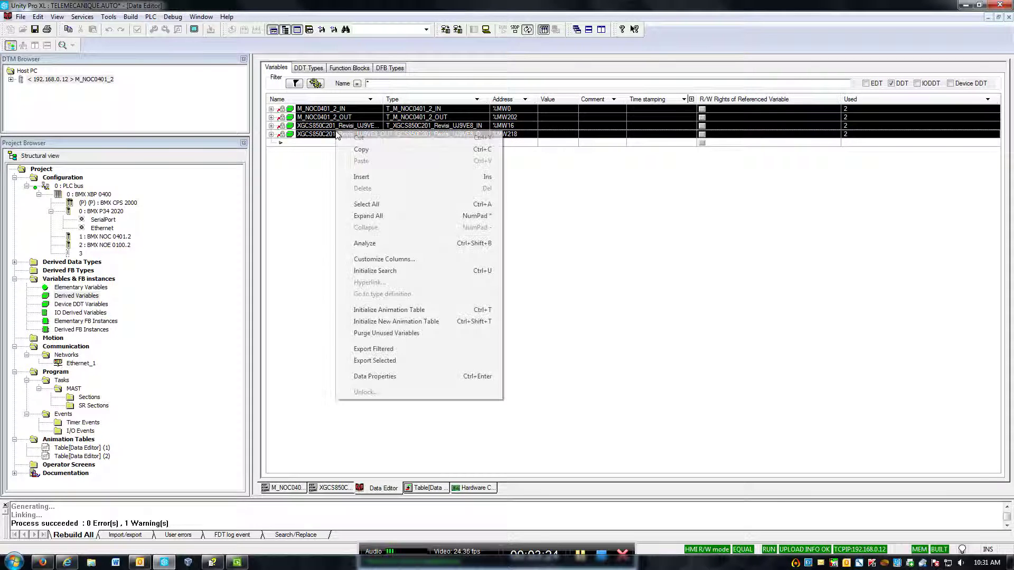
left_click(396, 322)
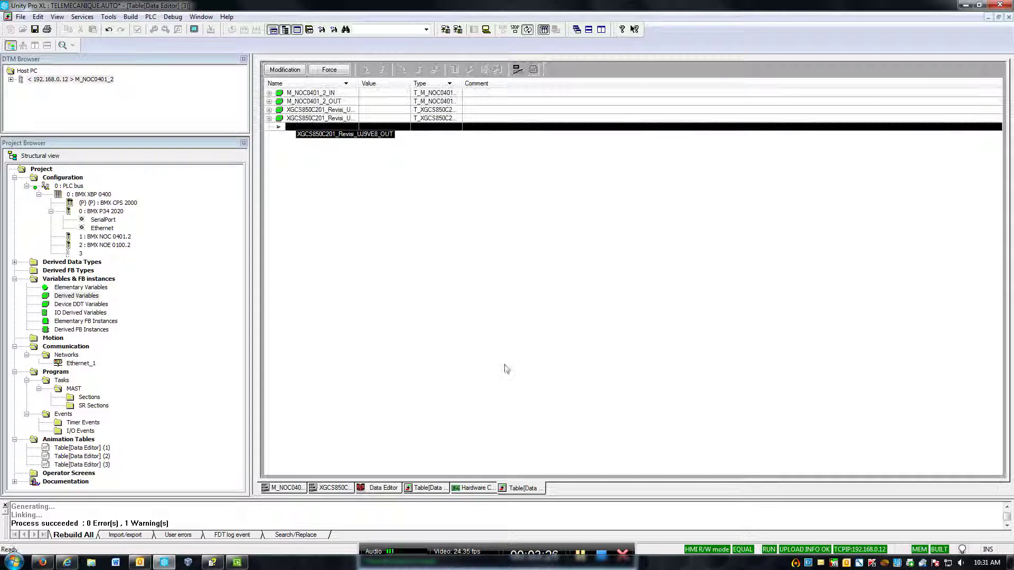
Examine the HEALTH_BITS_IN bytes of M_NOC0401_2_IN in the new animation table and collapse the variable again
left_click(269, 93)
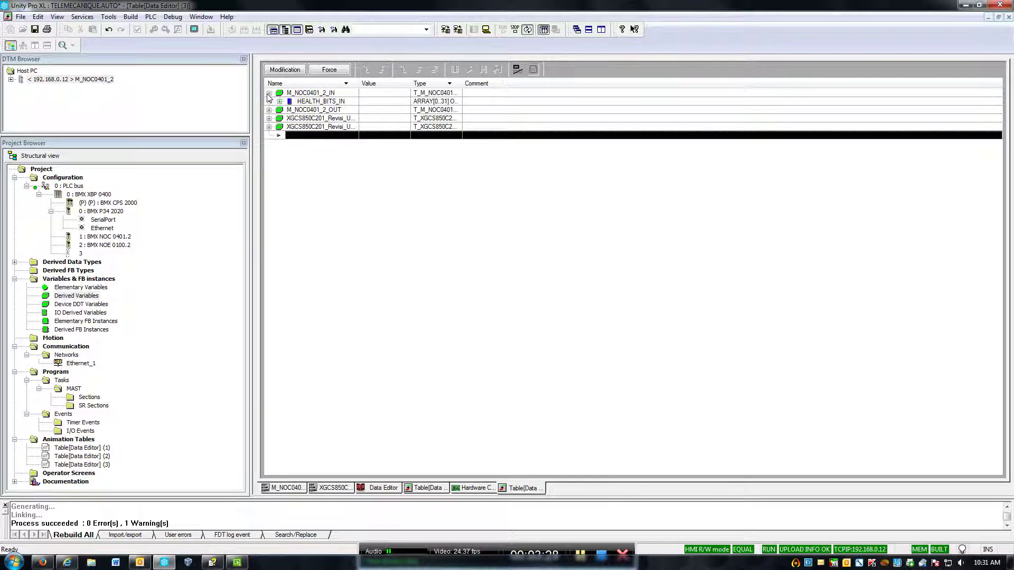
left_click(276, 104)
left_click(279, 102)
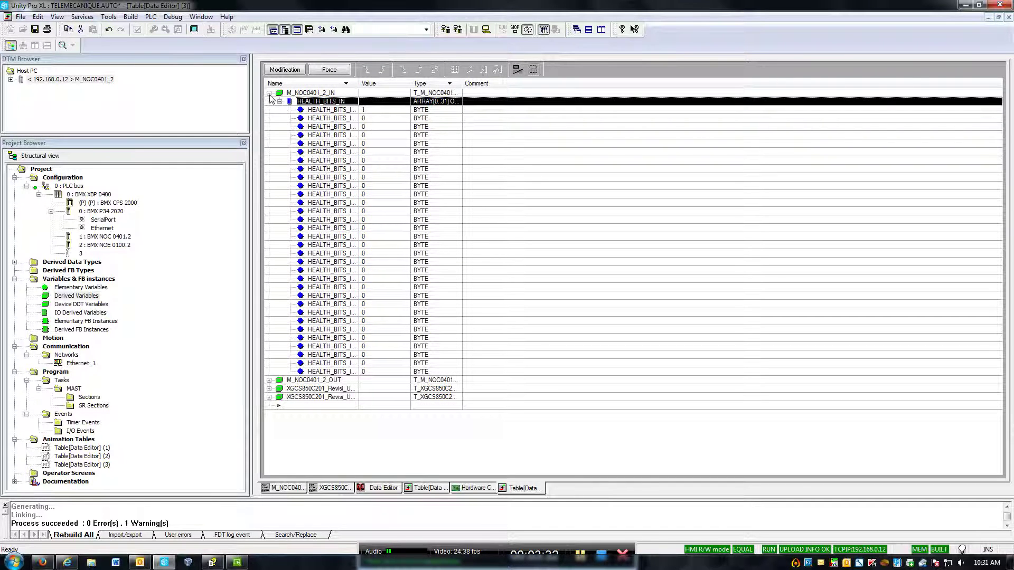
left_click(268, 93)
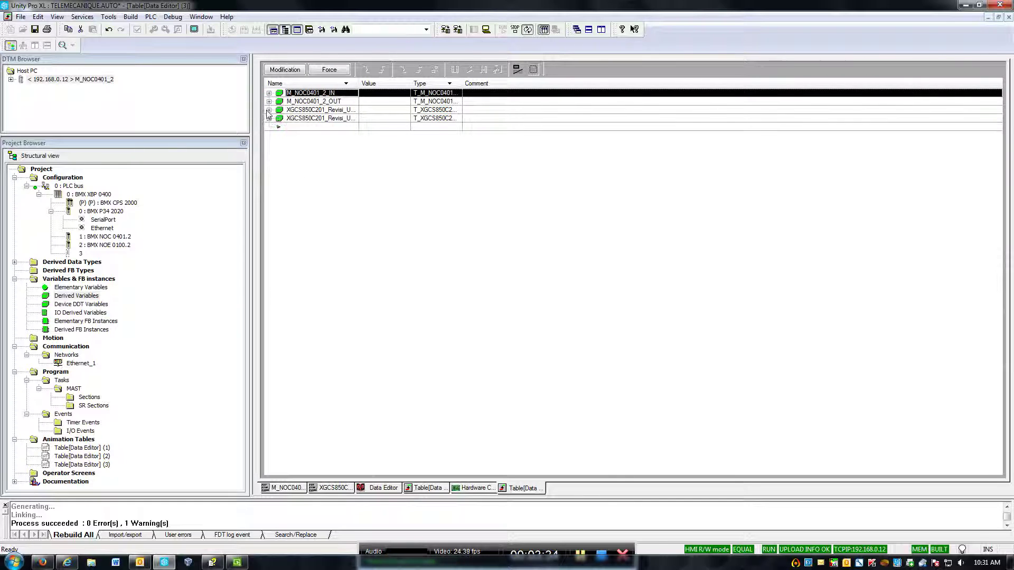
Expand the XGCS850C201 input variable in the animation table and display UID0 to UID7 in hexadecimal format
left_click(268, 112)
left_click(269, 110)
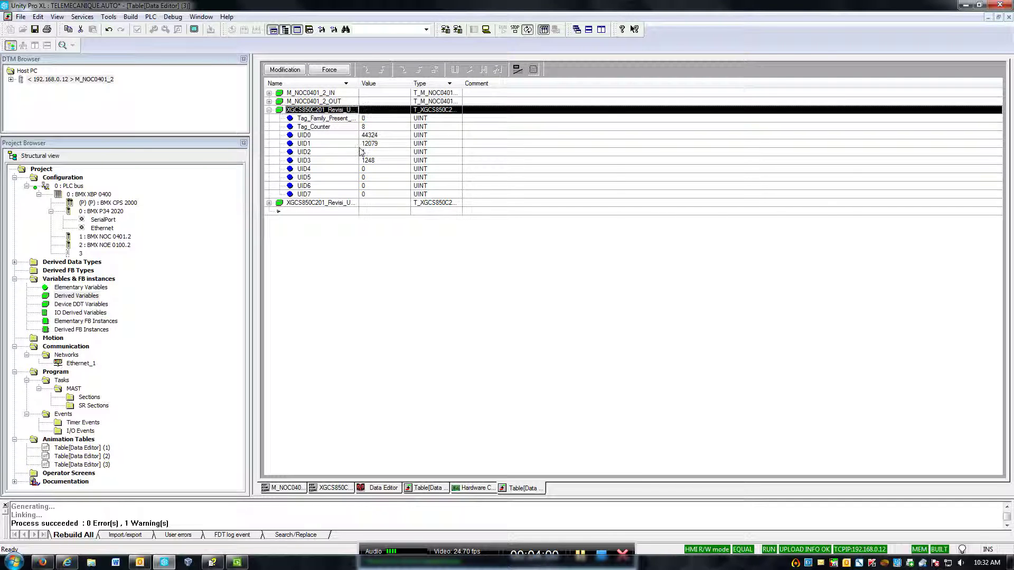
left_click(372, 135)
left_click(375, 195, "shift")
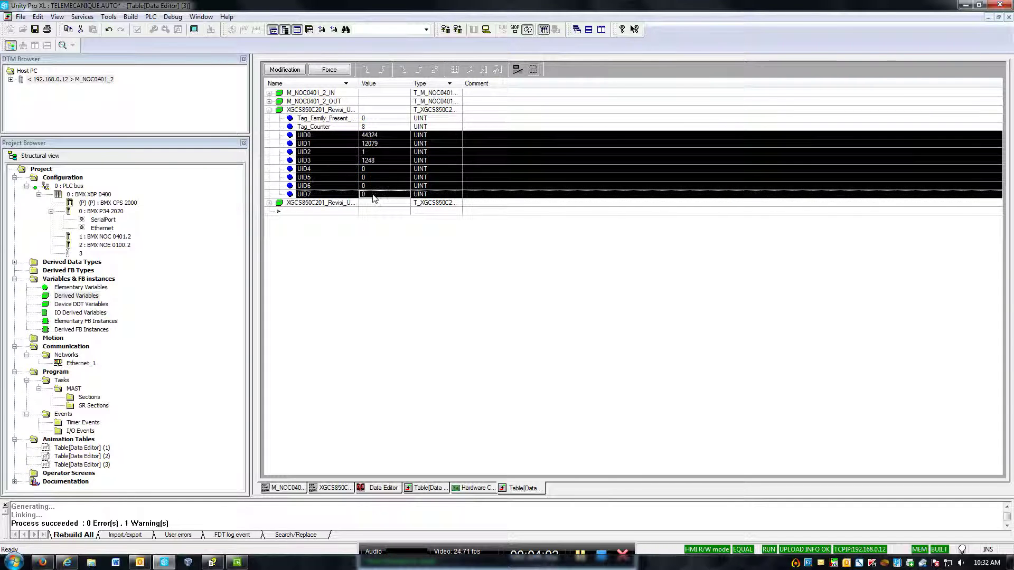
right_click(384, 178)
mouse_move(469, 305)
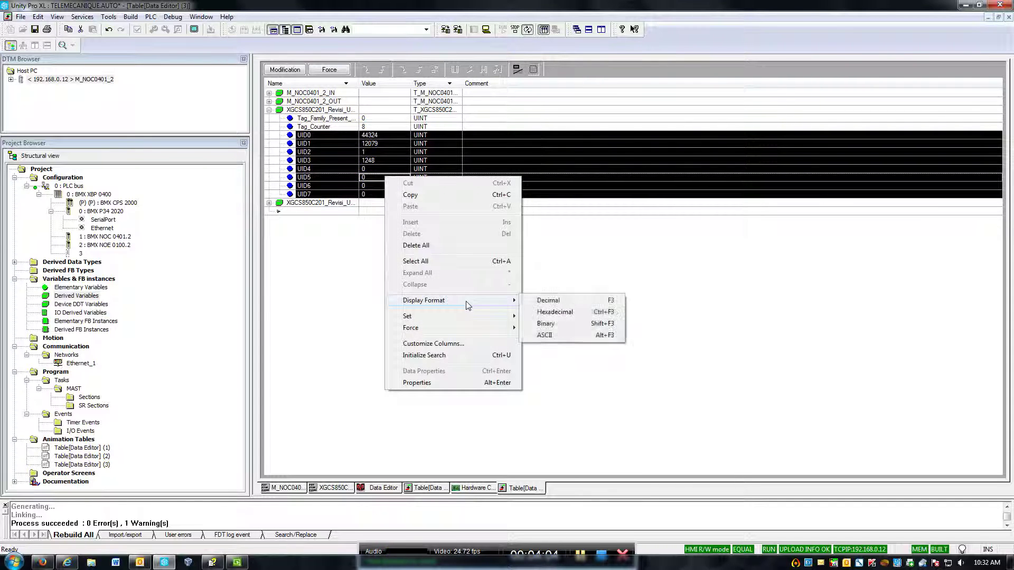
left_click(549, 310)
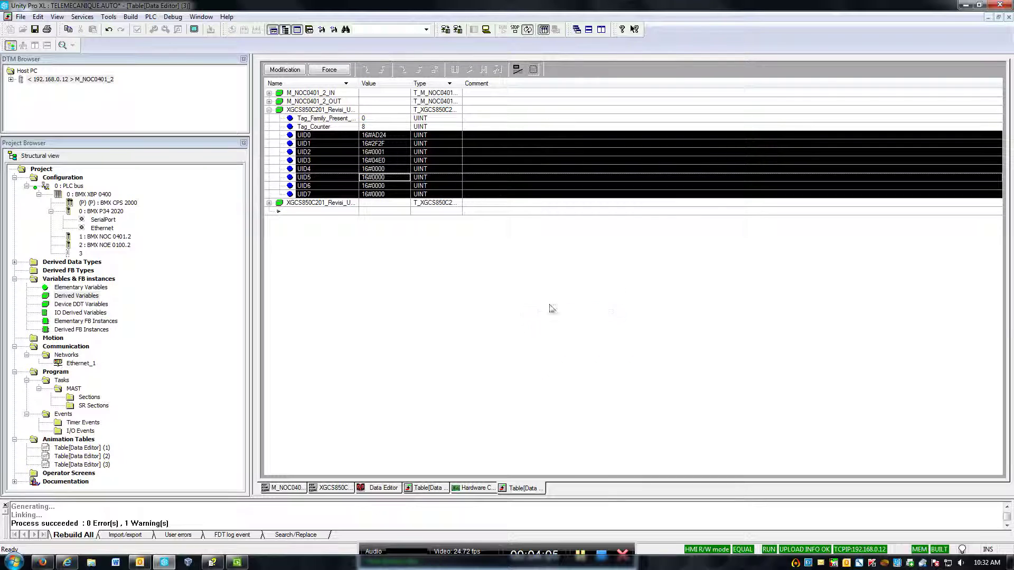
left_click(408, 195)
left_click_drag(396, 136, 393, 175)
key("Up")
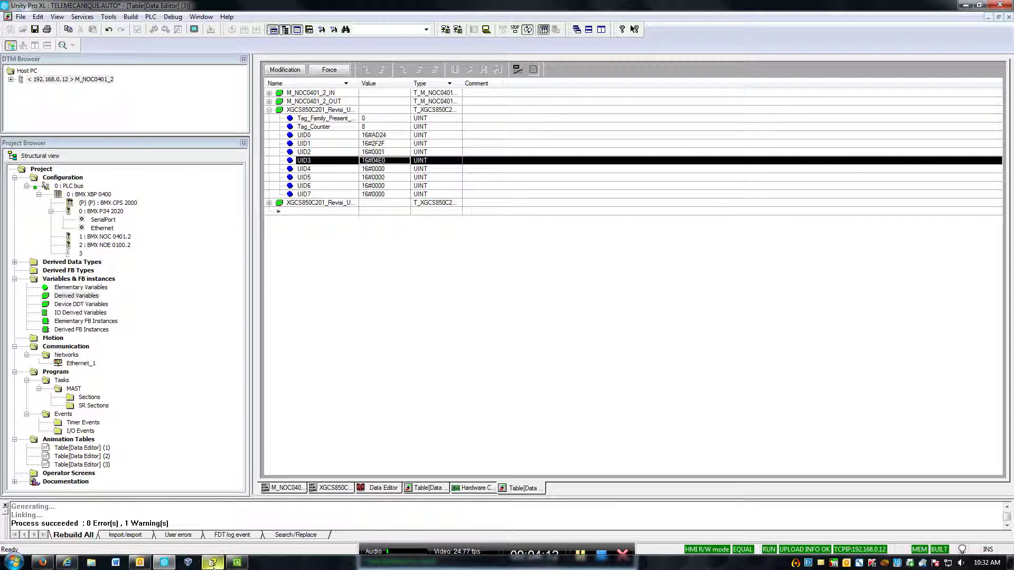
Switch to the Telemechanique project in Vijeo-Designer and check the IP settings in the M340 driver configuration
mouse_move(239, 564)
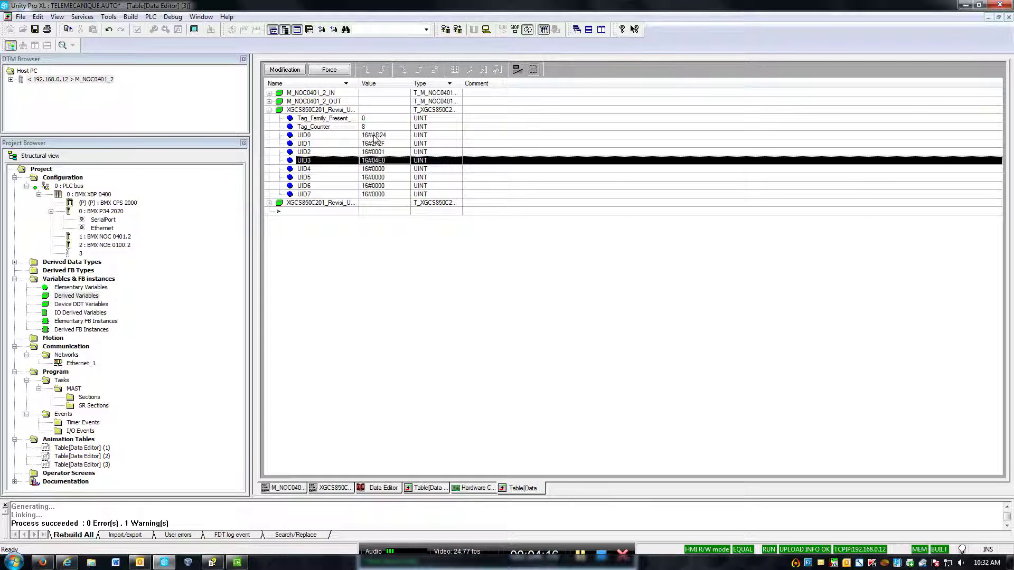
left_click(240, 564)
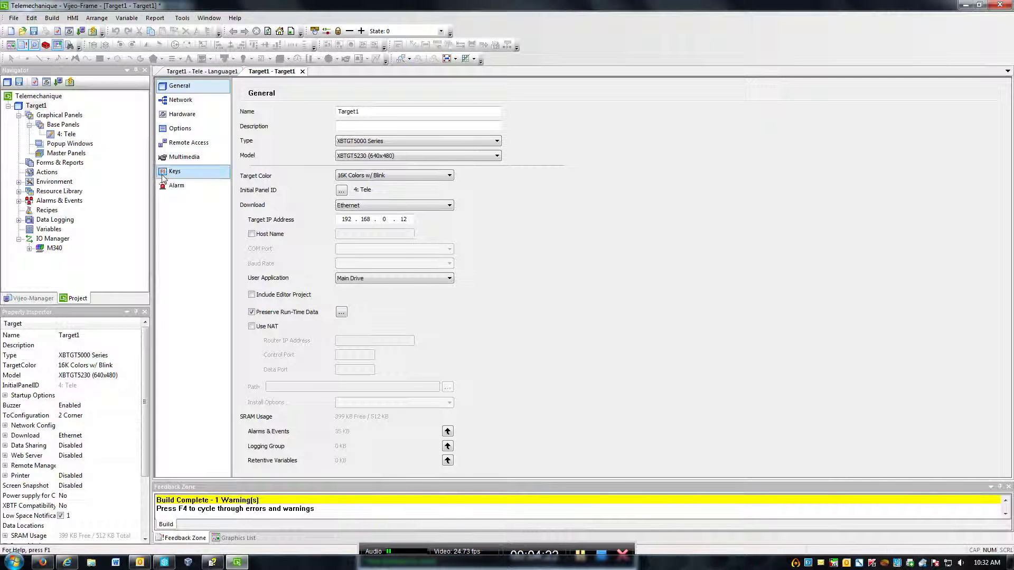
left_click(41, 105)
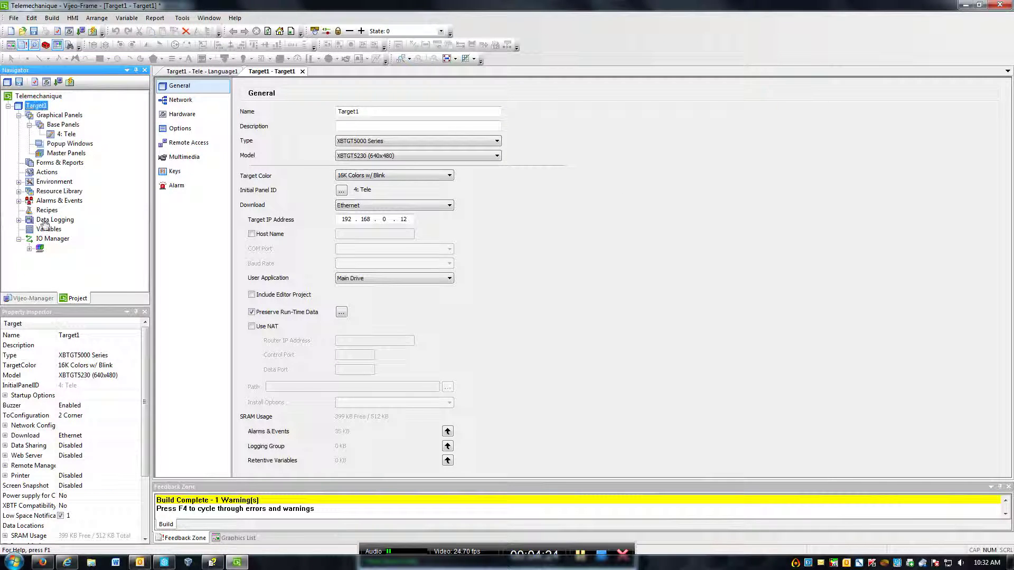
double_click(52, 249)
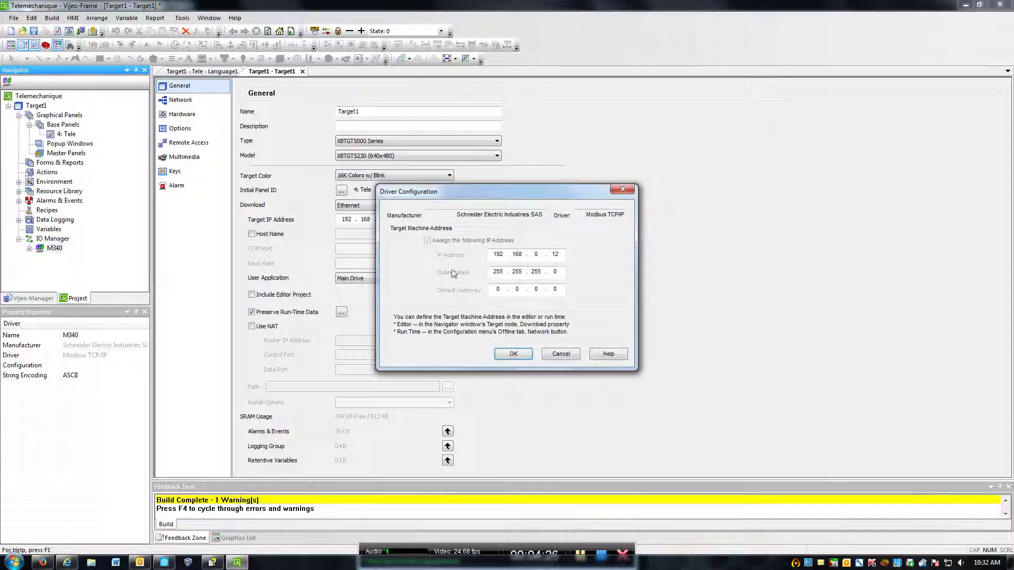
left_click(512, 354)
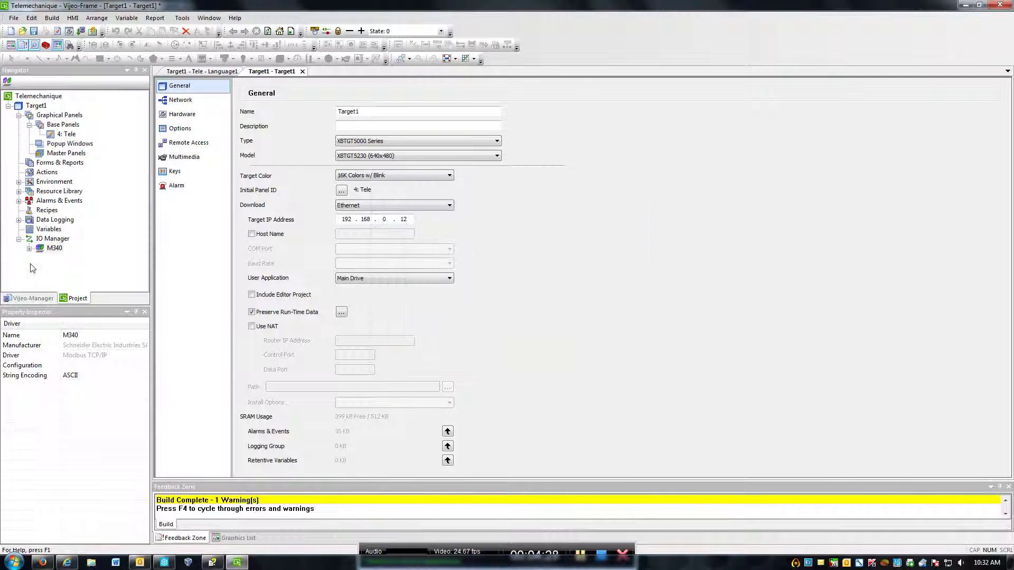
Build Target1 and launch it in the Vijeo-Designer Runtime, moving the runtime window over the target's general settings
left_click(41, 107)
right_click(42, 107)
left_click(87, 129)
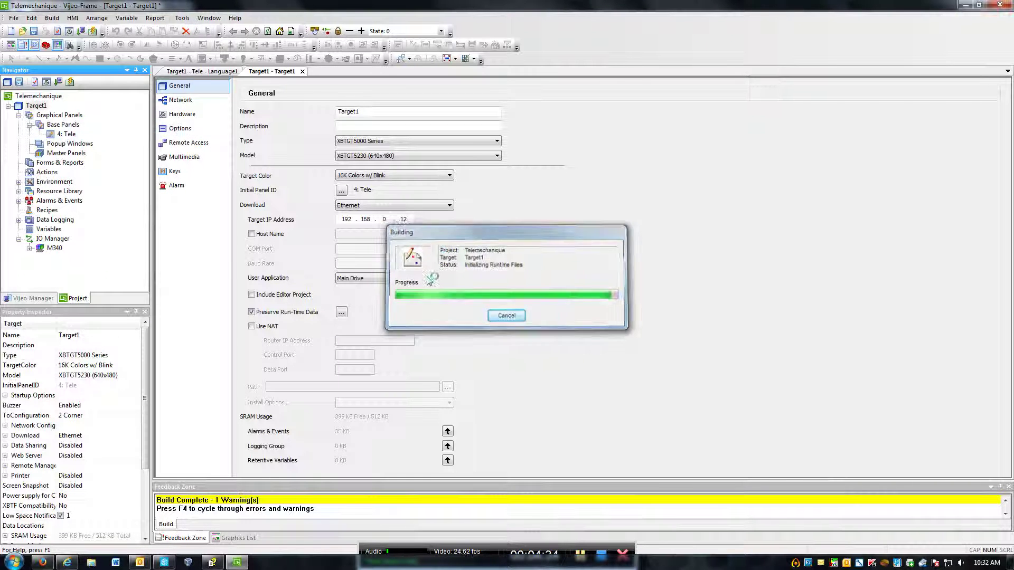
left_click_drag(250, 7, 546, 124)
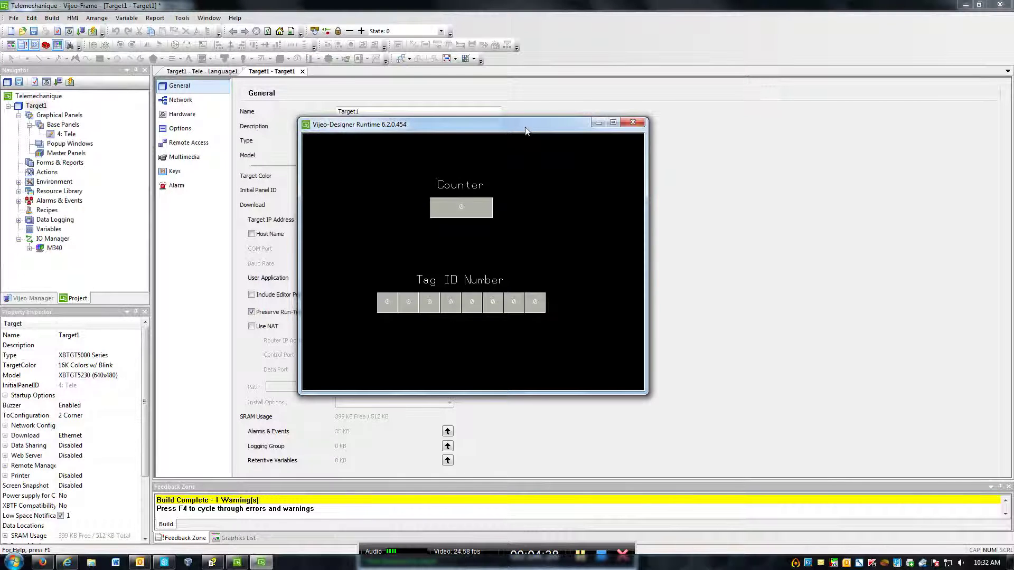